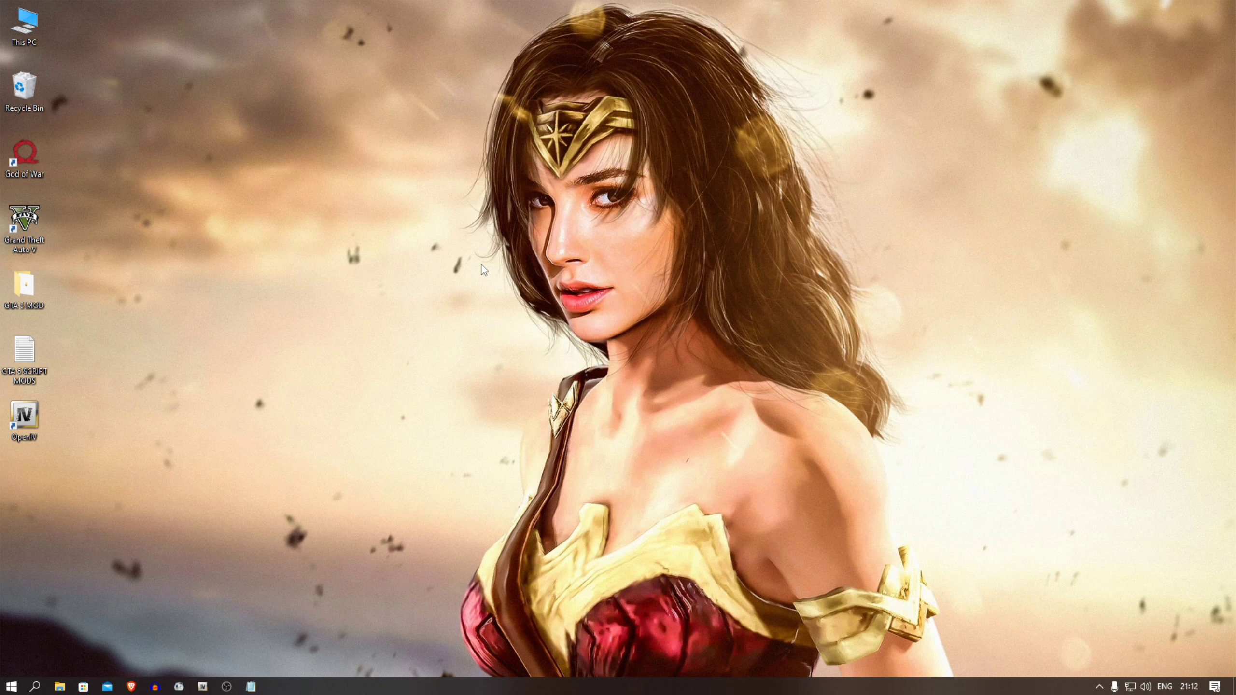
Open the GTA 5 SCRIPT MODS text file from the desktop and review its list of required files and links.
{"action": "double_click", "coordinate": [44, 361]}
{"action": "left_click_drag", "start_coordinate": [856, 503], "coordinate": [277, 153]}
{"action": "left_click", "coordinate": [875, 477]}
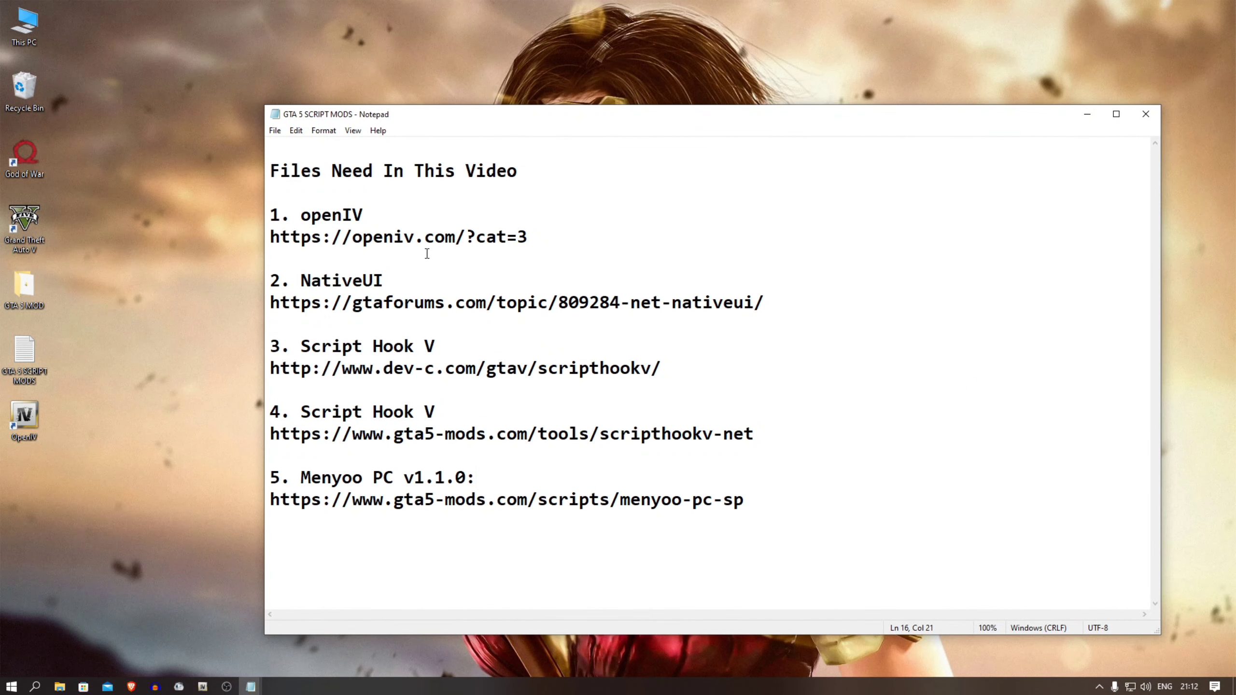
{"action": "left_click_drag", "start_coordinate": [291, 210], "coordinate": [717, 519]}
{"action": "left_click", "coordinate": [771, 512]}
Switch to the Brave browser and review the pages for OpenIV, NativeUI, Script Hook V, Community Script Hook V .NET and Menyoo PC.
{"action": "left_click", "coordinate": [132, 687]}
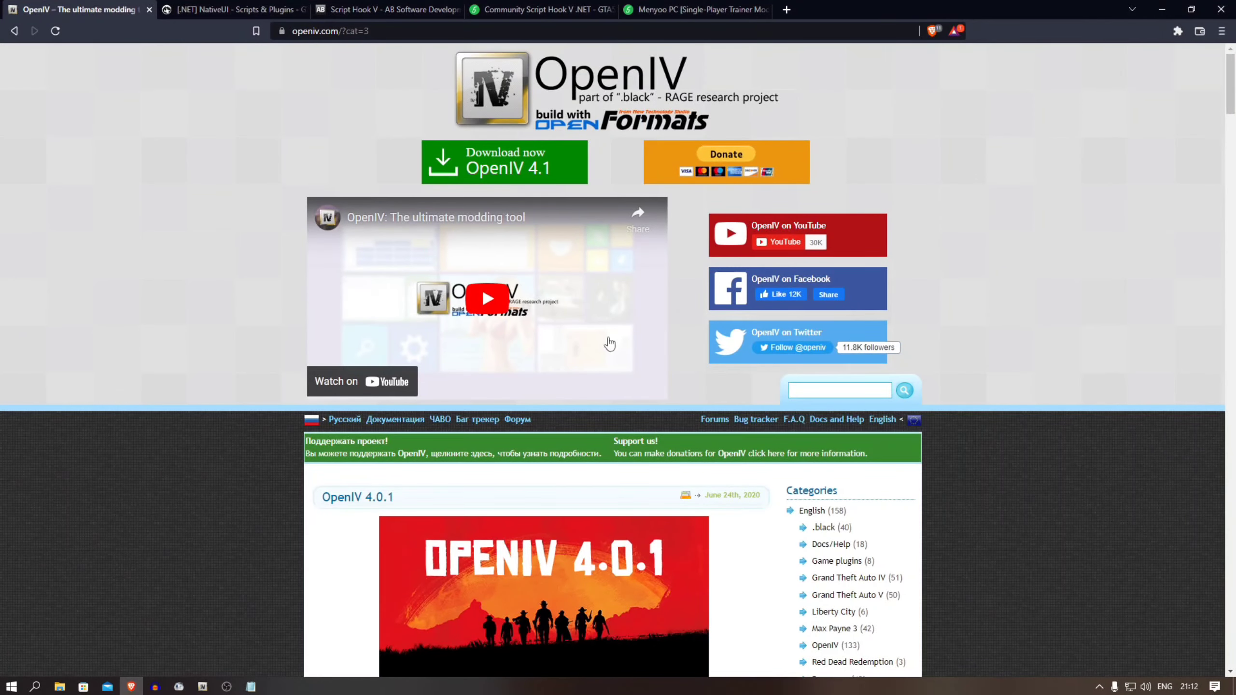
{"action": "left_click", "coordinate": [233, 9]}
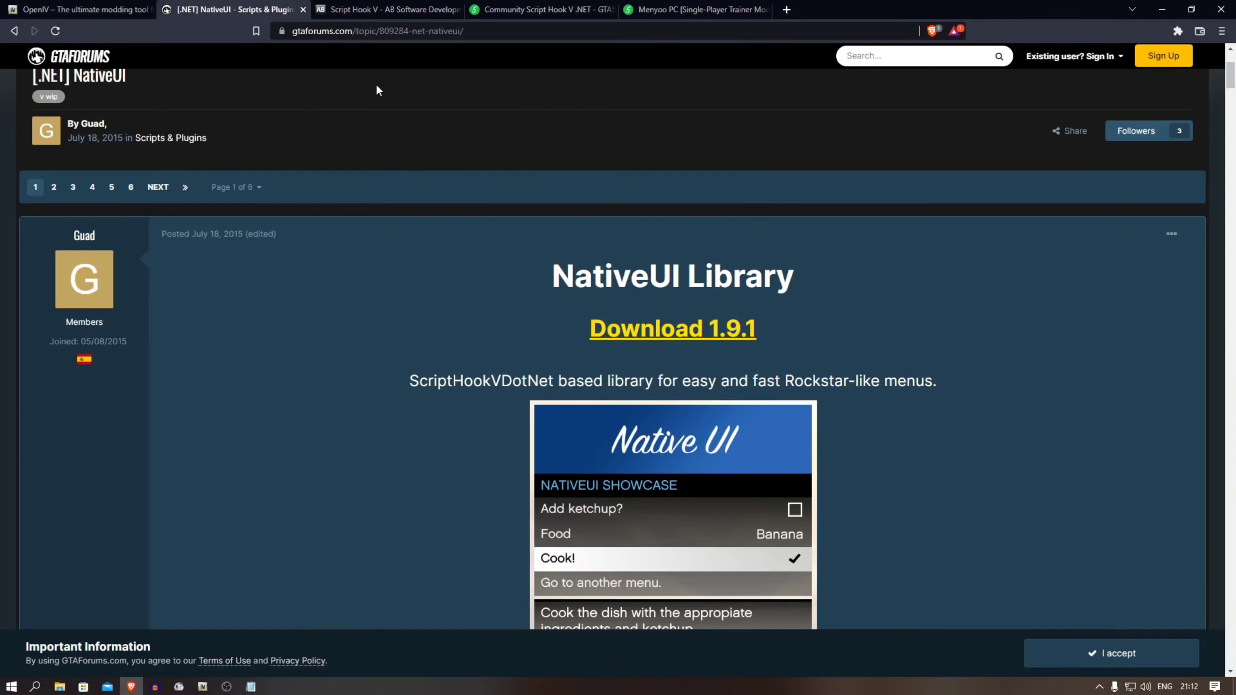
{"action": "double_click", "coordinate": [568, 272]}
{"action": "left_click", "coordinate": [568, 272]}
{"action": "left_click", "coordinate": [393, 12]}
{"action": "left_click_drag", "start_coordinate": [334, 126], "coordinate": [408, 127]}
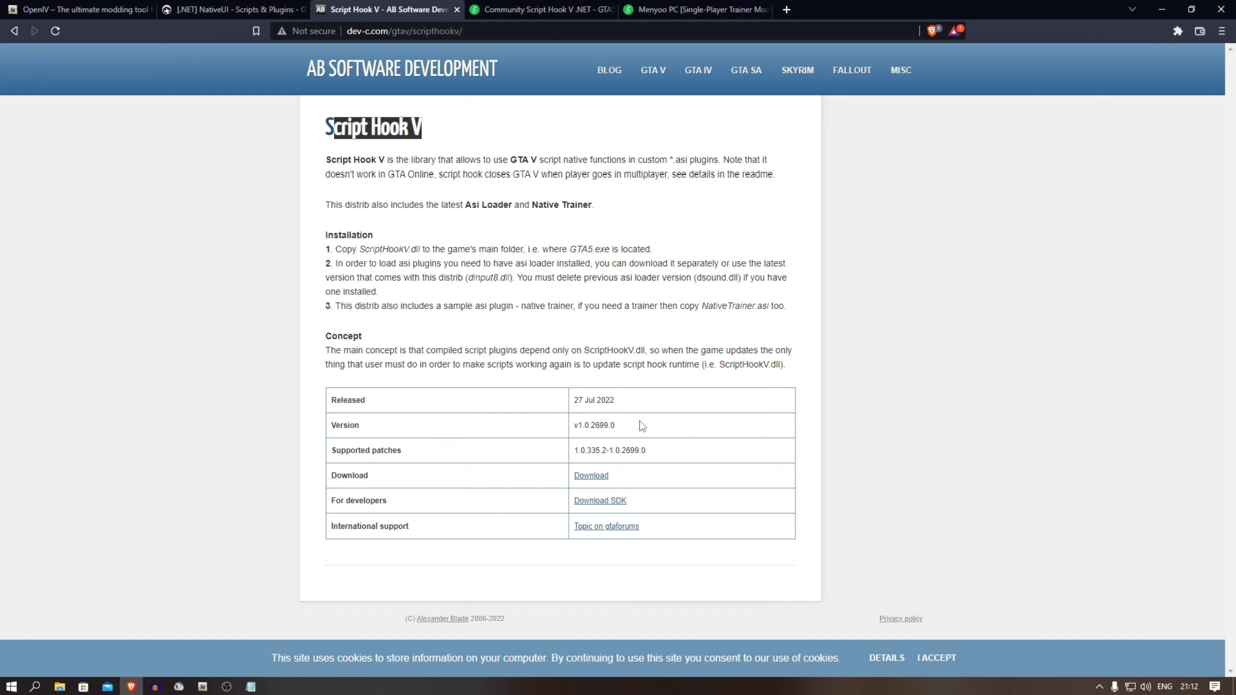
{"action": "left_click", "coordinate": [541, 9]}
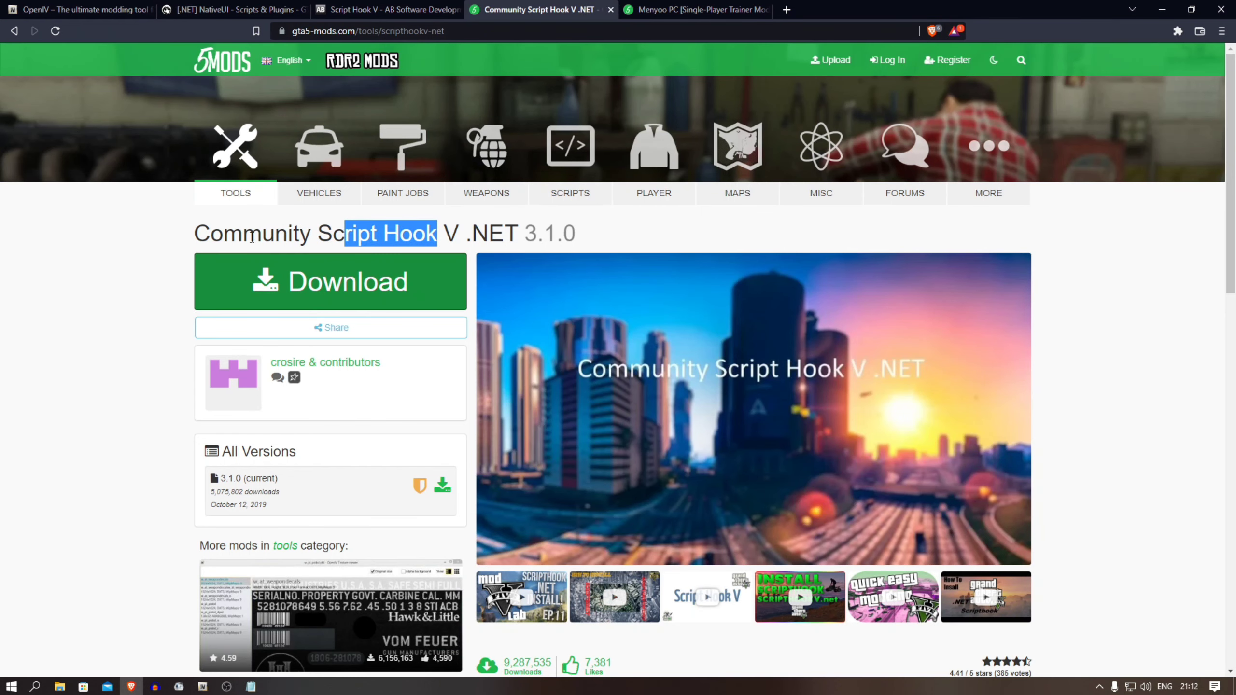
{"action": "left_click_drag", "start_coordinate": [303, 226], "coordinate": [516, 237]}
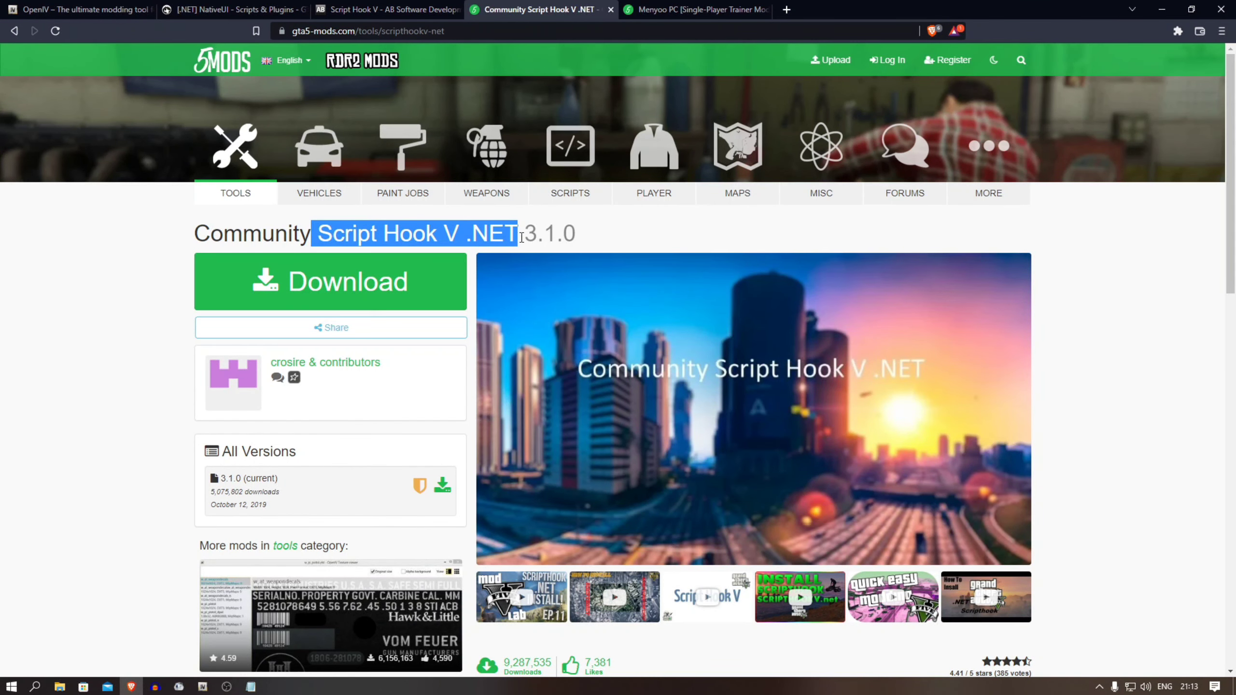
{"action": "key", "text": "ctrl+Tab"}
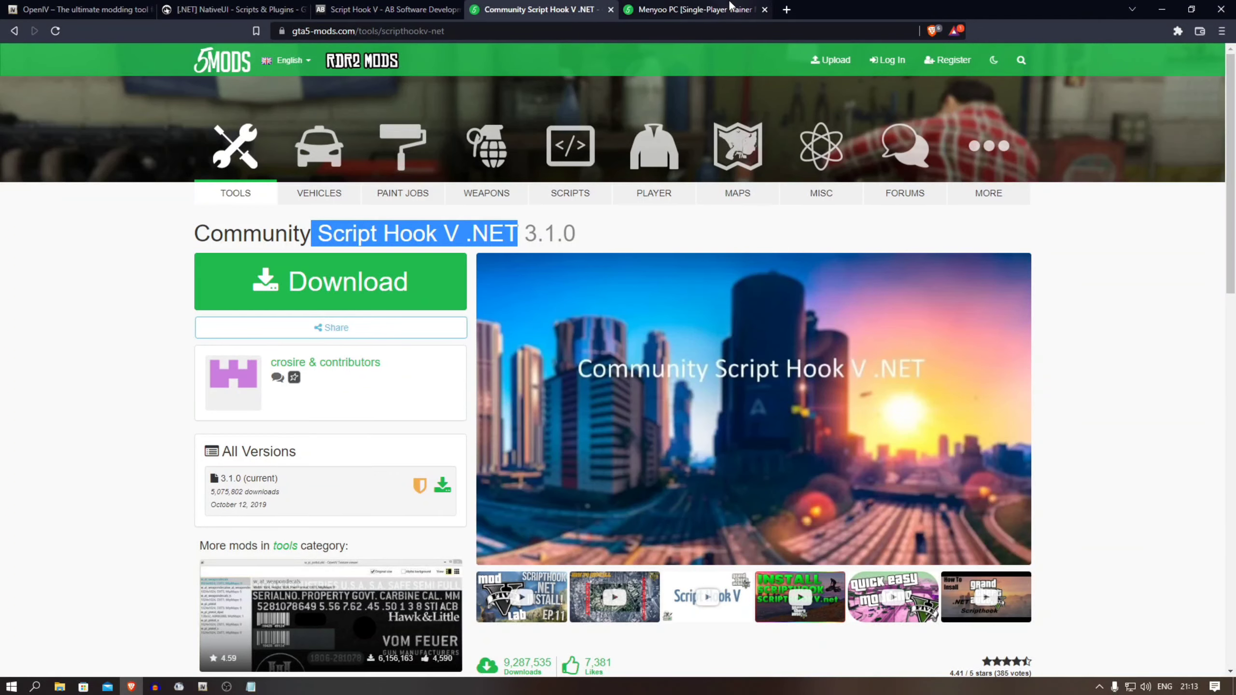
{"action": "left_click_drag", "start_coordinate": [249, 236], "coordinate": [545, 240]}
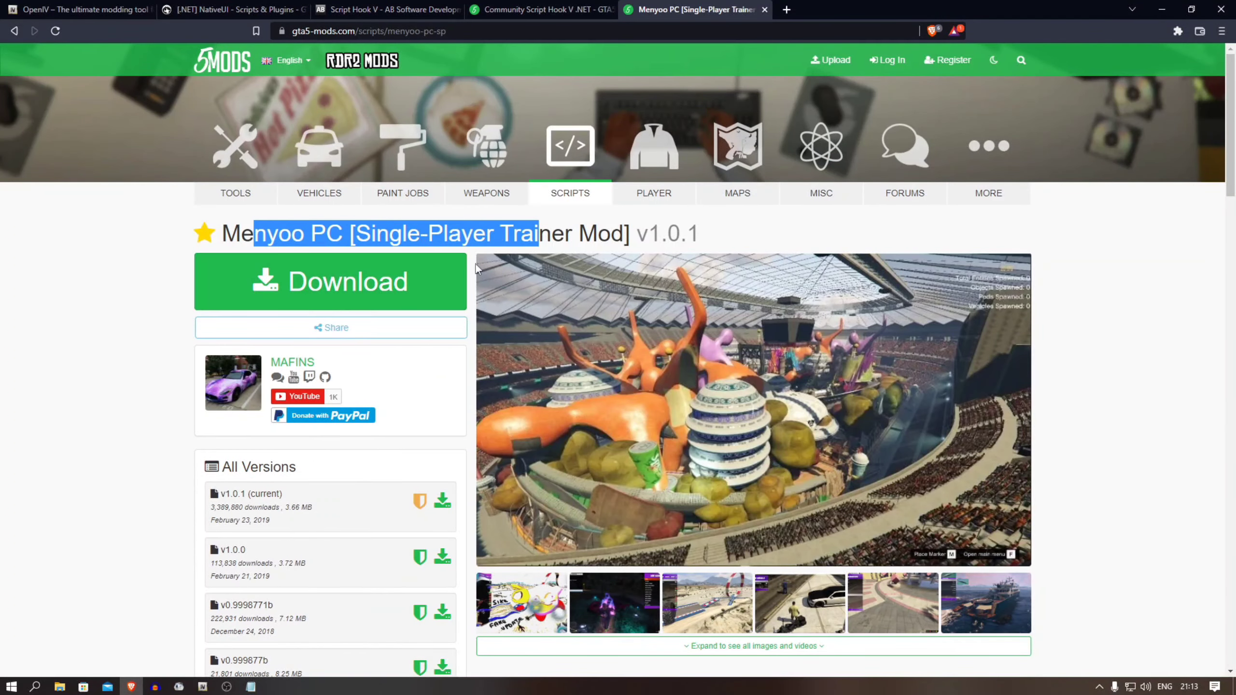
Open the download pages for Menyoo PC and Community Script Hook V .NET, and minimize the browser.
{"action": "left_click", "coordinate": [294, 280]}
{"action": "key", "text": "ctrl+shift+Tab"}
{"action": "key", "text": "ctrl+shift+Tab"}
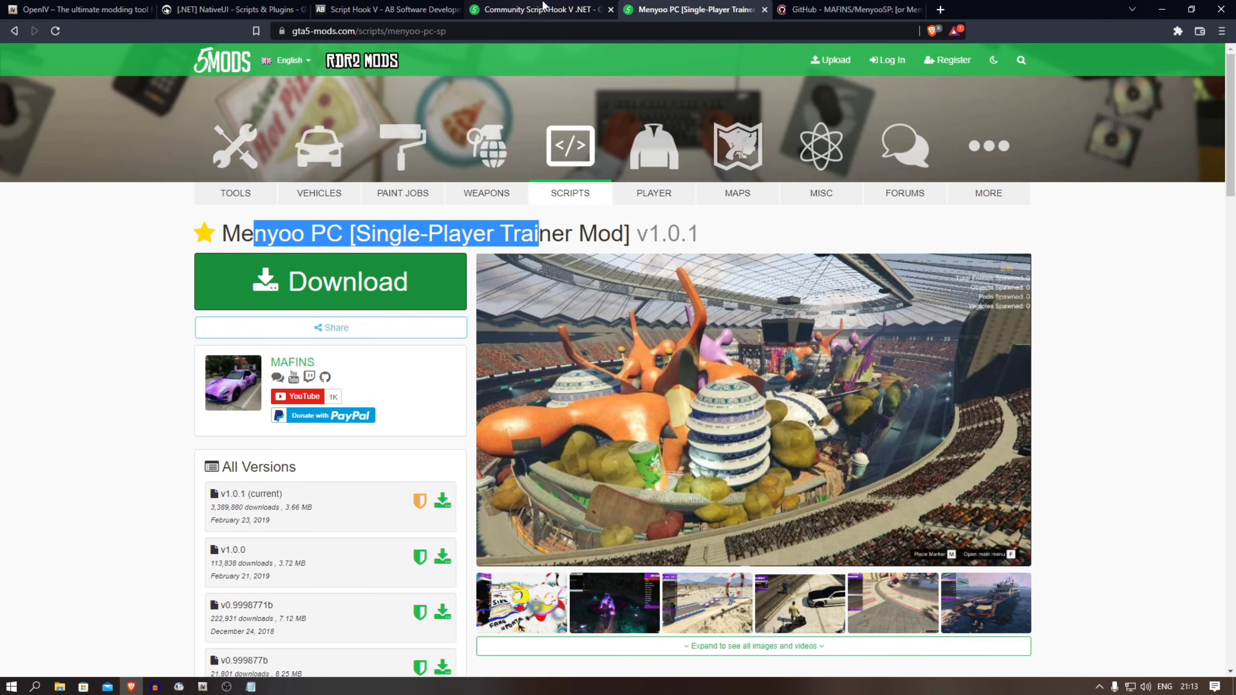
{"action": "left_click", "coordinate": [292, 280]}
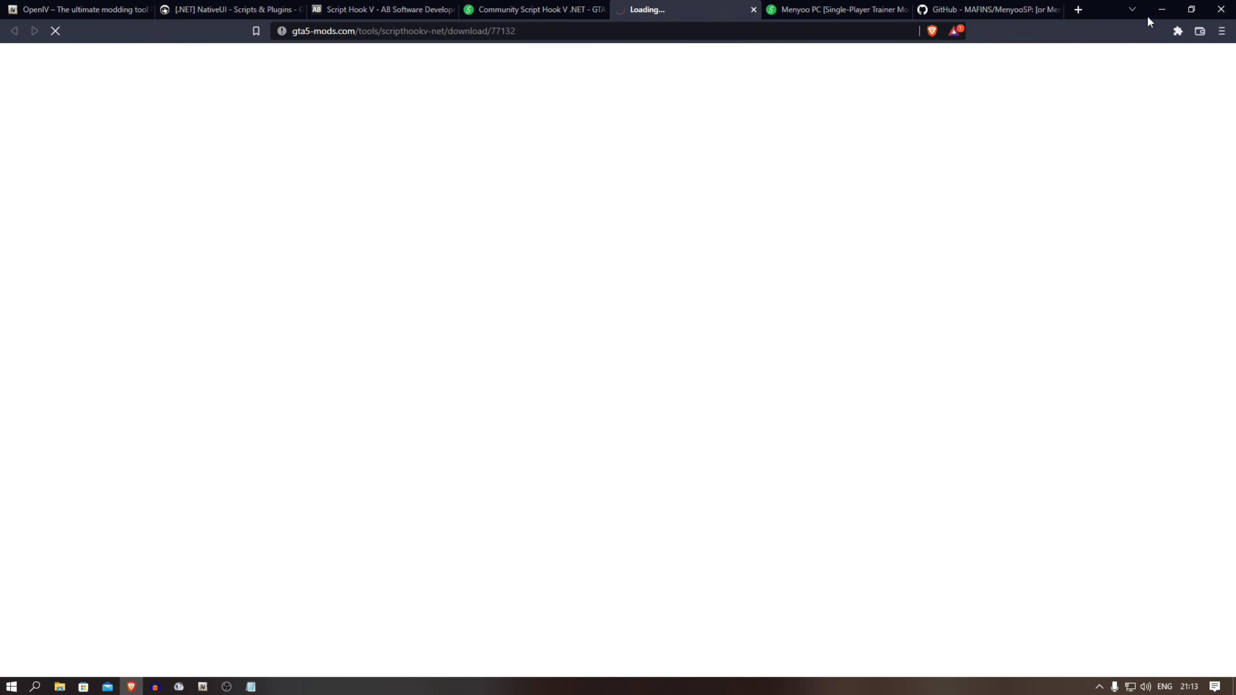
{"action": "left_click", "coordinate": [1161, 9]}
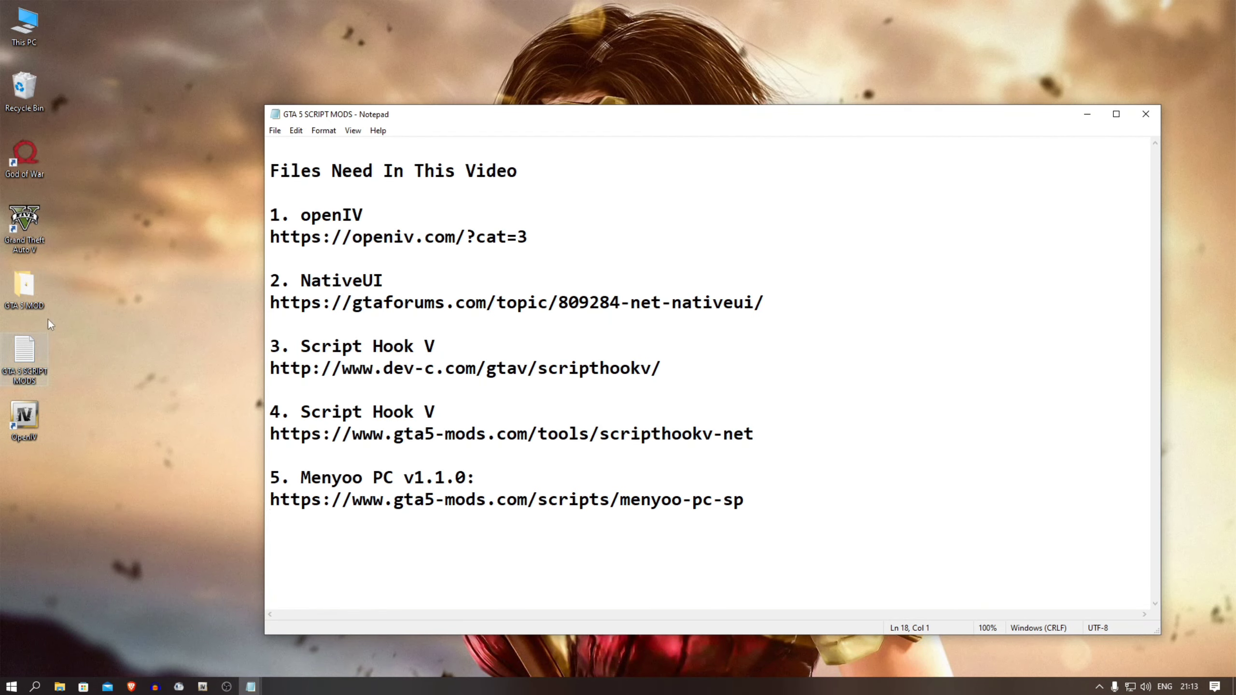
Open the GTA 5 MOD folder on the desktop and review the downloaded archives and the ovisetup installer.
{"action": "double_click", "coordinate": [25, 287]}
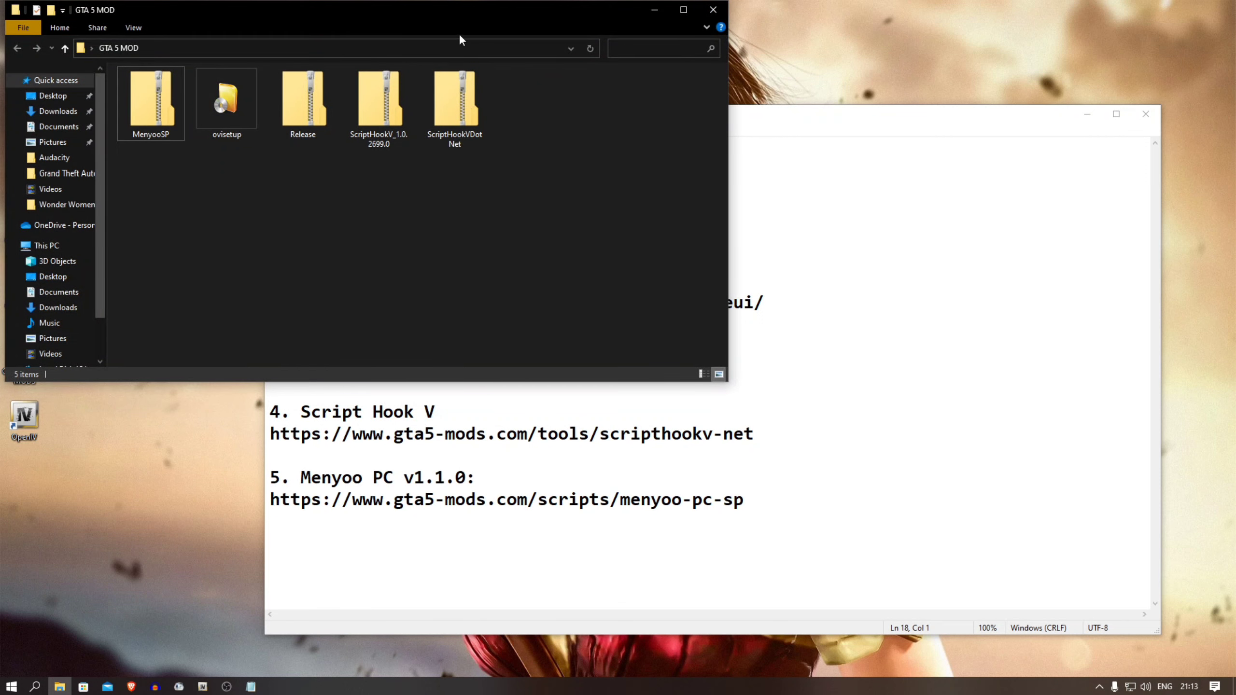
{"action": "left_click_drag", "start_coordinate": [454, 6], "coordinate": [755, 189]}
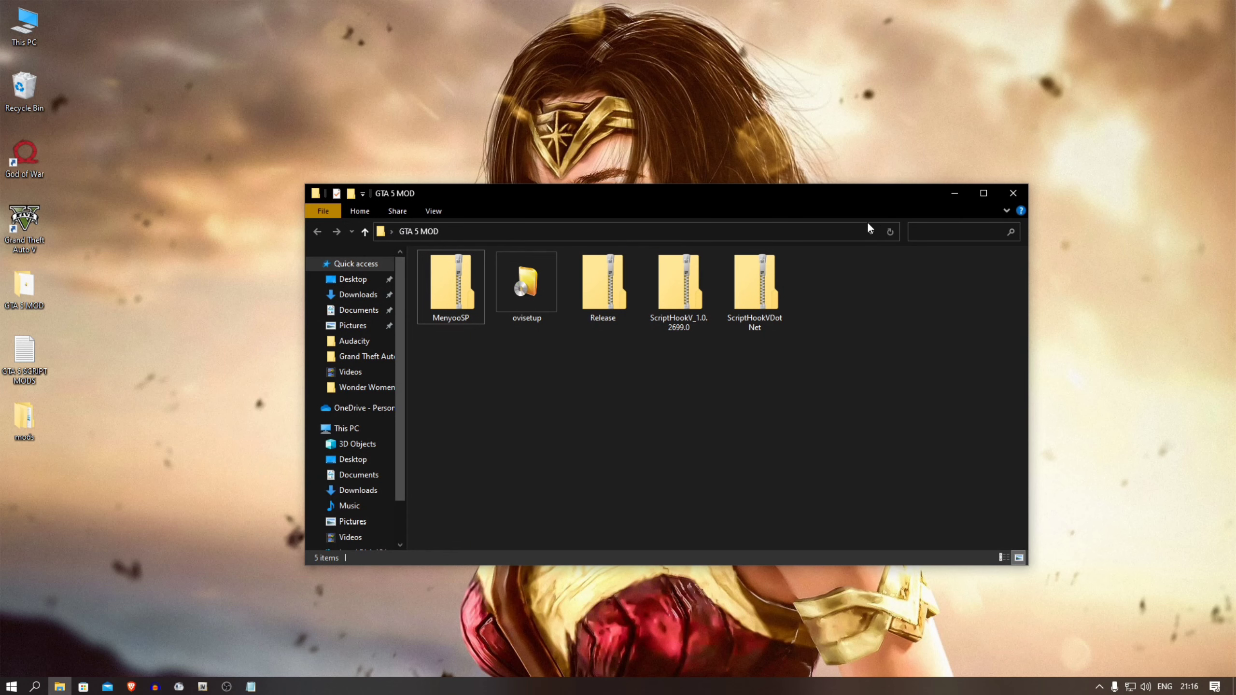
{"action": "left_click_drag", "start_coordinate": [662, 372], "coordinate": [557, 358]}
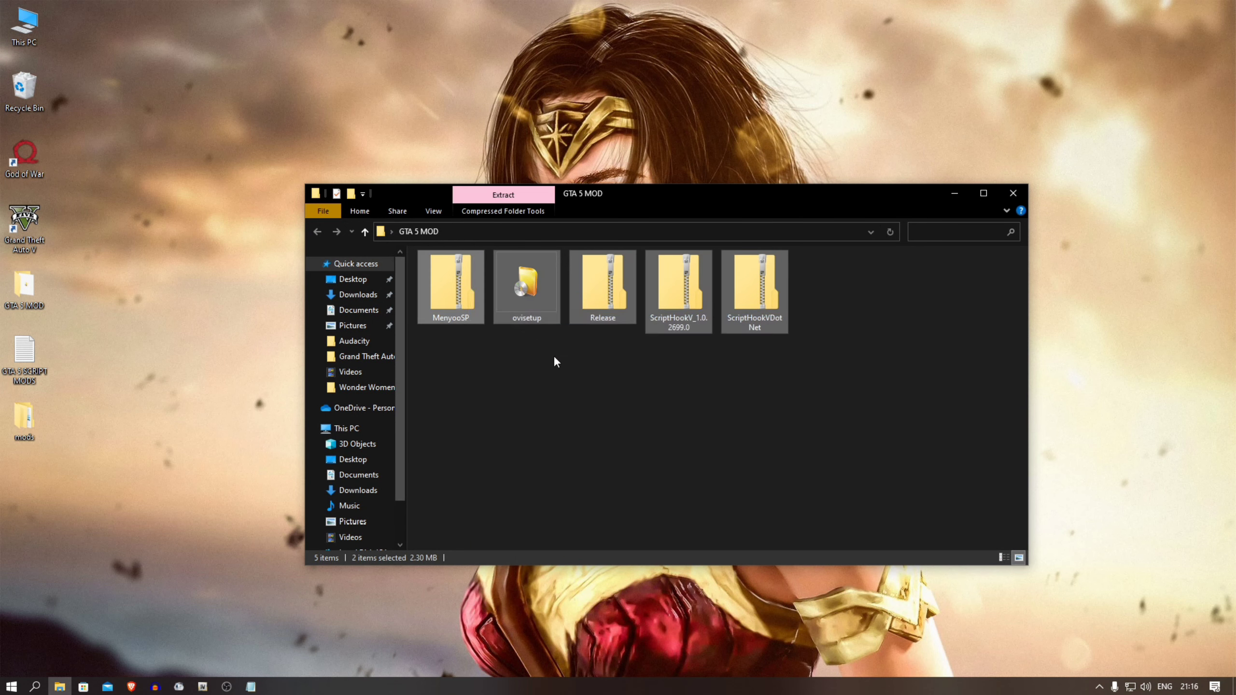
{"action": "left_click", "coordinate": [593, 372]}
Install OpenIV 4.1 from ovisetup in English with a desktop icon, accepting the license terms, and minimize the GTA 5 MOD folder.
{"action": "double_click", "coordinate": [530, 290]}
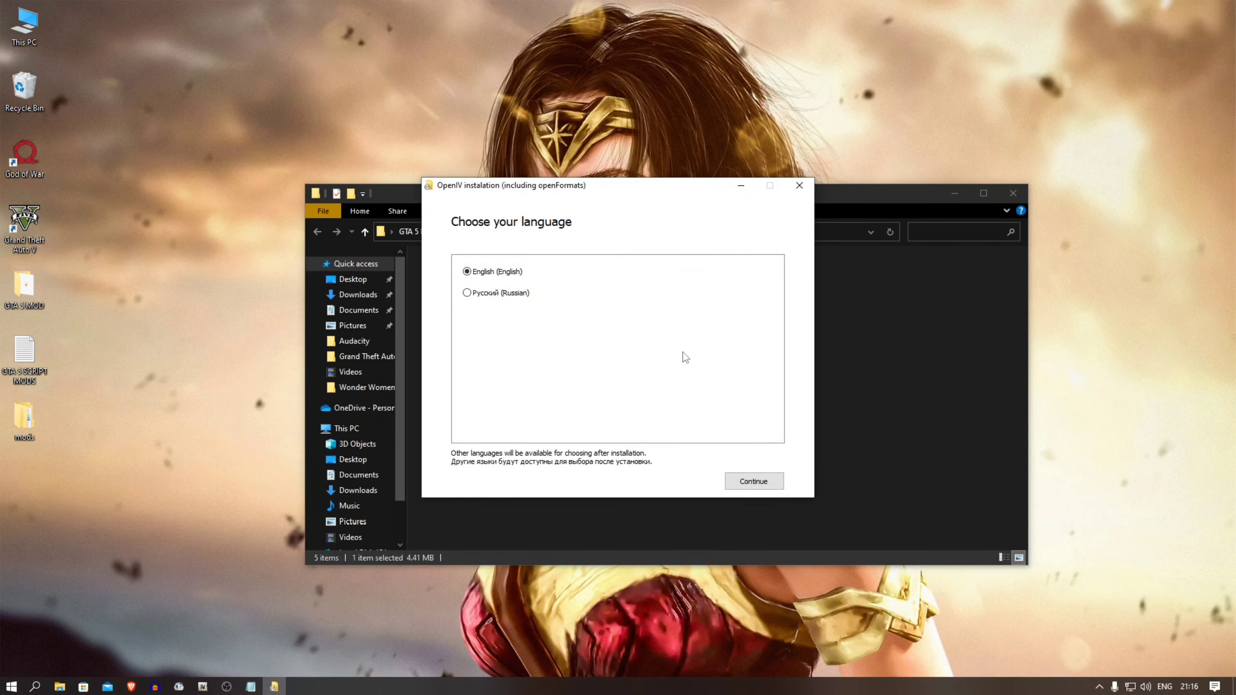
{"action": "left_click", "coordinate": [760, 488]}
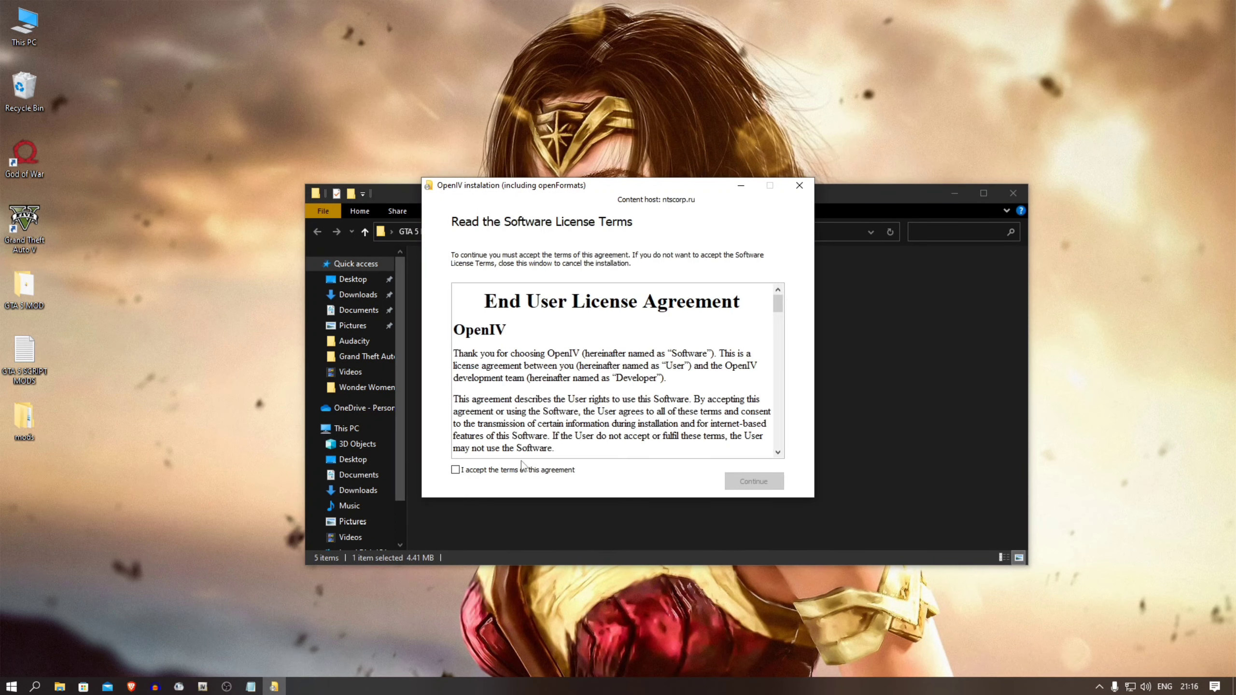
{"action": "left_click", "coordinate": [752, 480]}
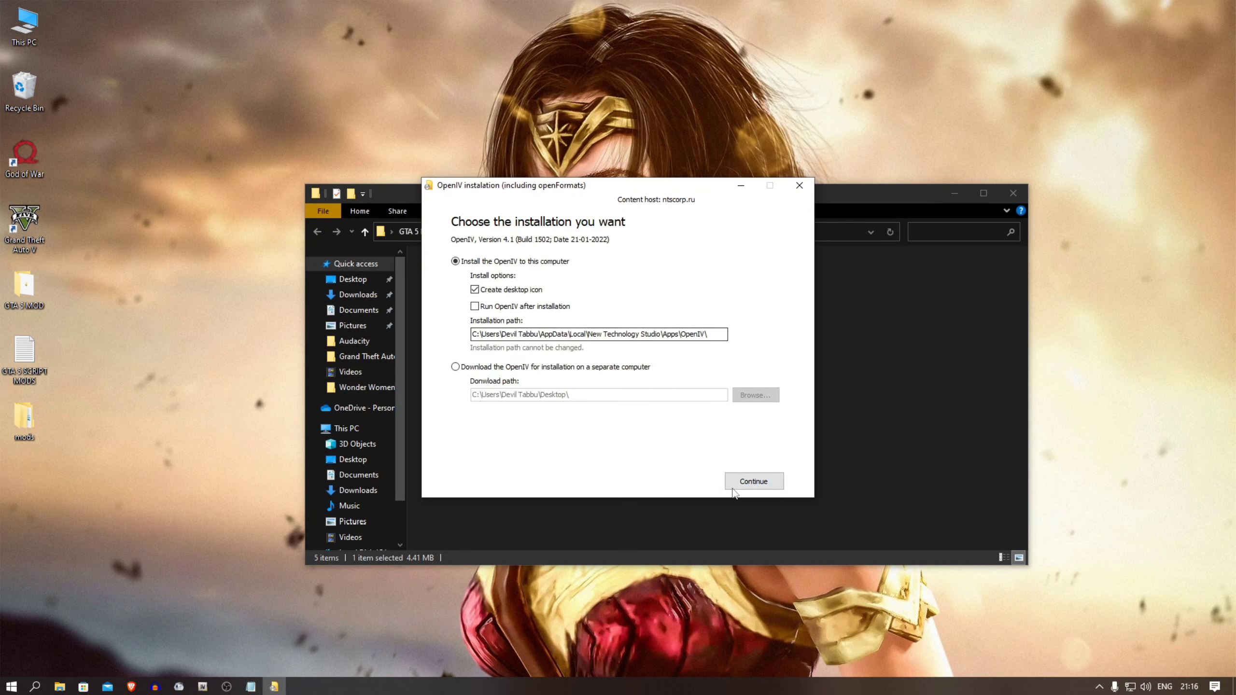
{"action": "left_click", "coordinate": [753, 481]}
{"action": "left_click", "coordinate": [607, 387]}
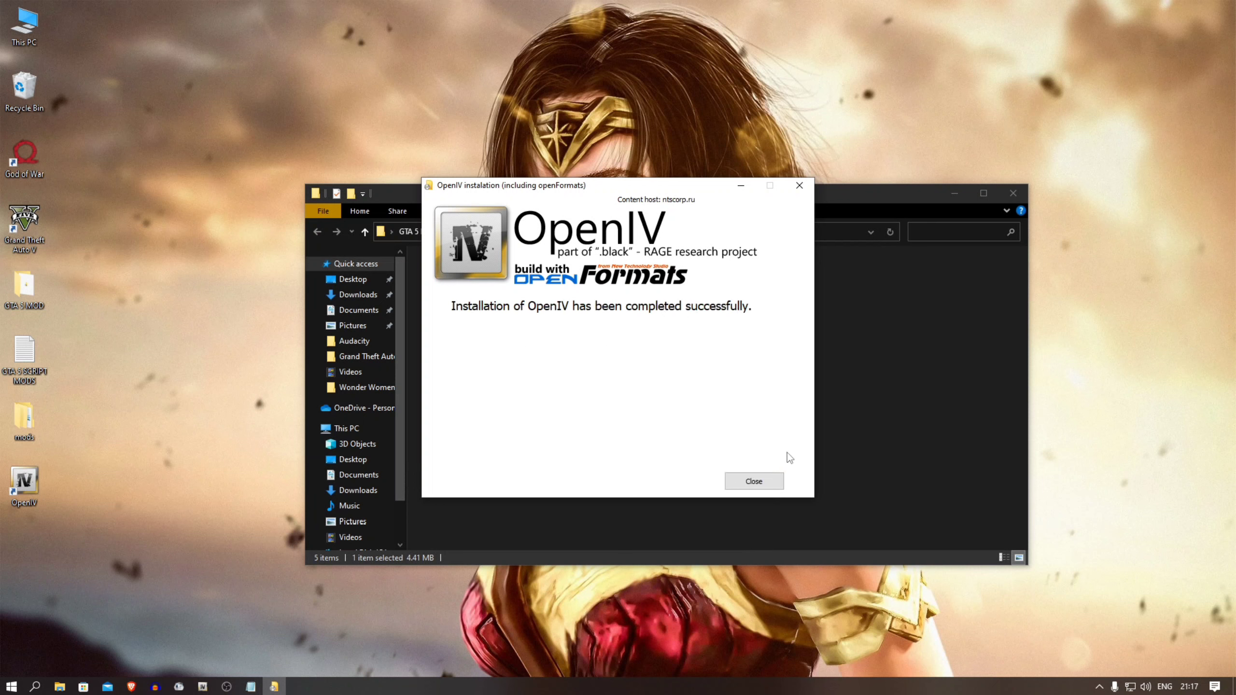
{"action": "left_click", "coordinate": [753, 481]}
{"action": "left_click", "coordinate": [954, 194]}
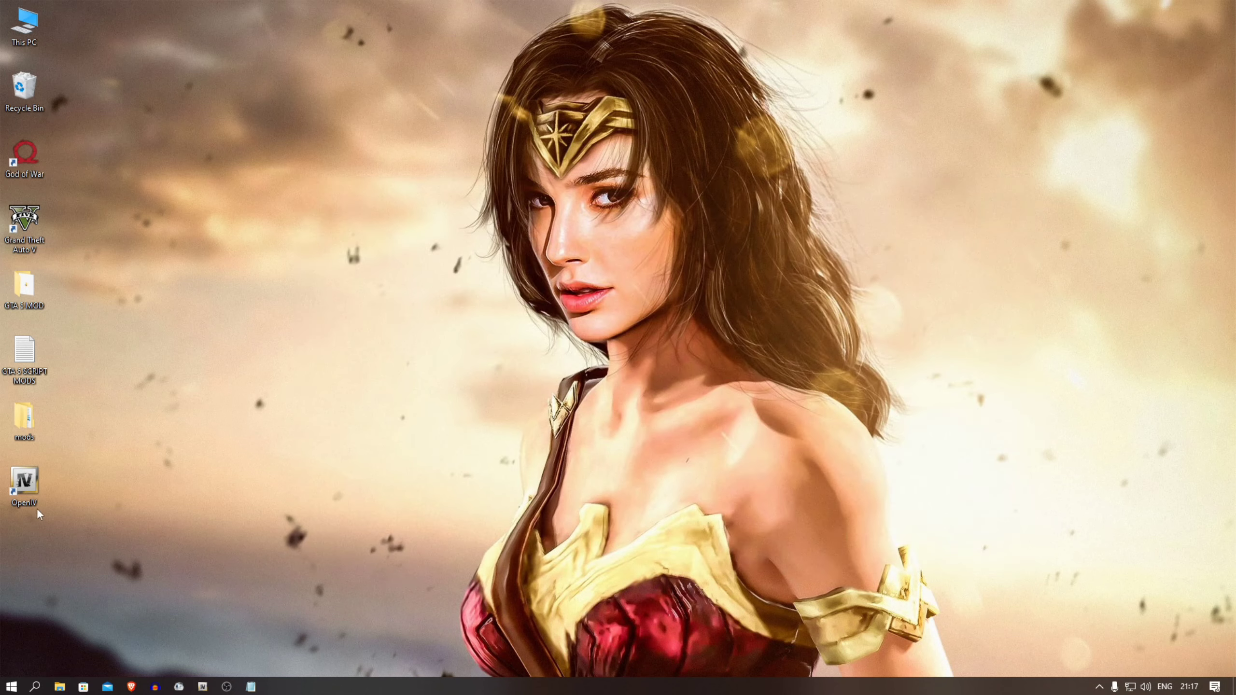
Launch OpenIV for the Windows version of Grand Theft Auto V and set the game location to C:\Program Files\Epic Games\GTAV.
{"action": "double_click", "coordinate": [23, 482]}
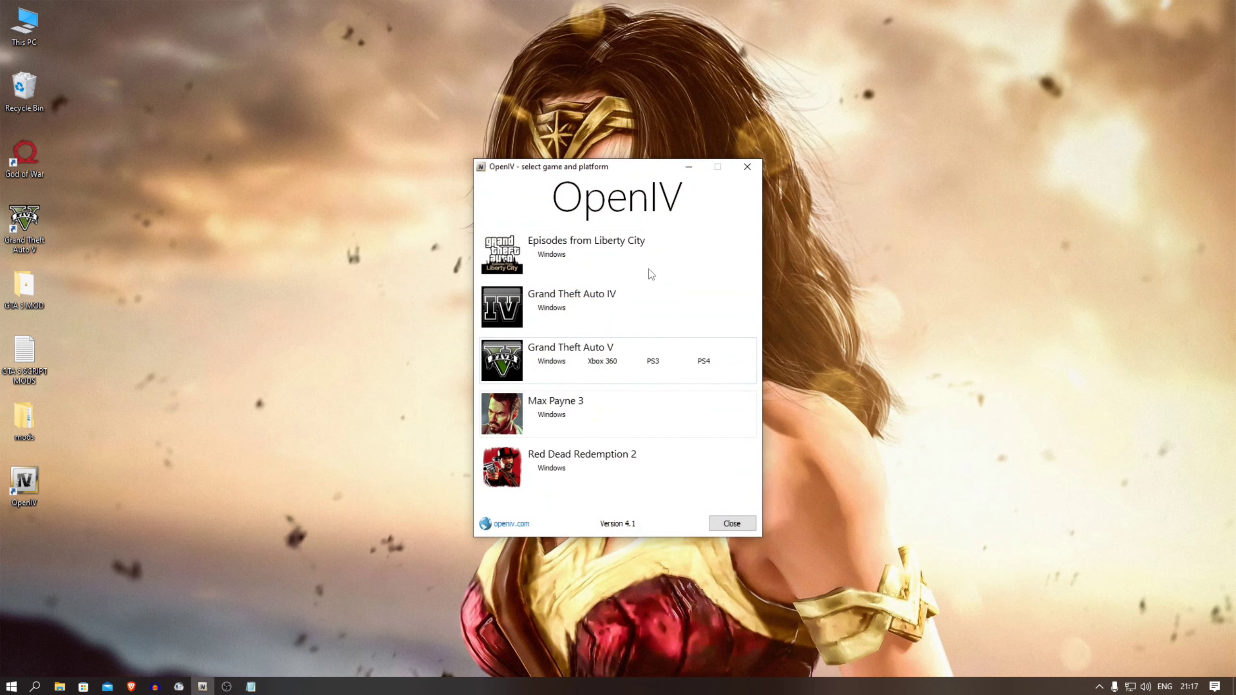
{"action": "left_click", "coordinate": [544, 365]}
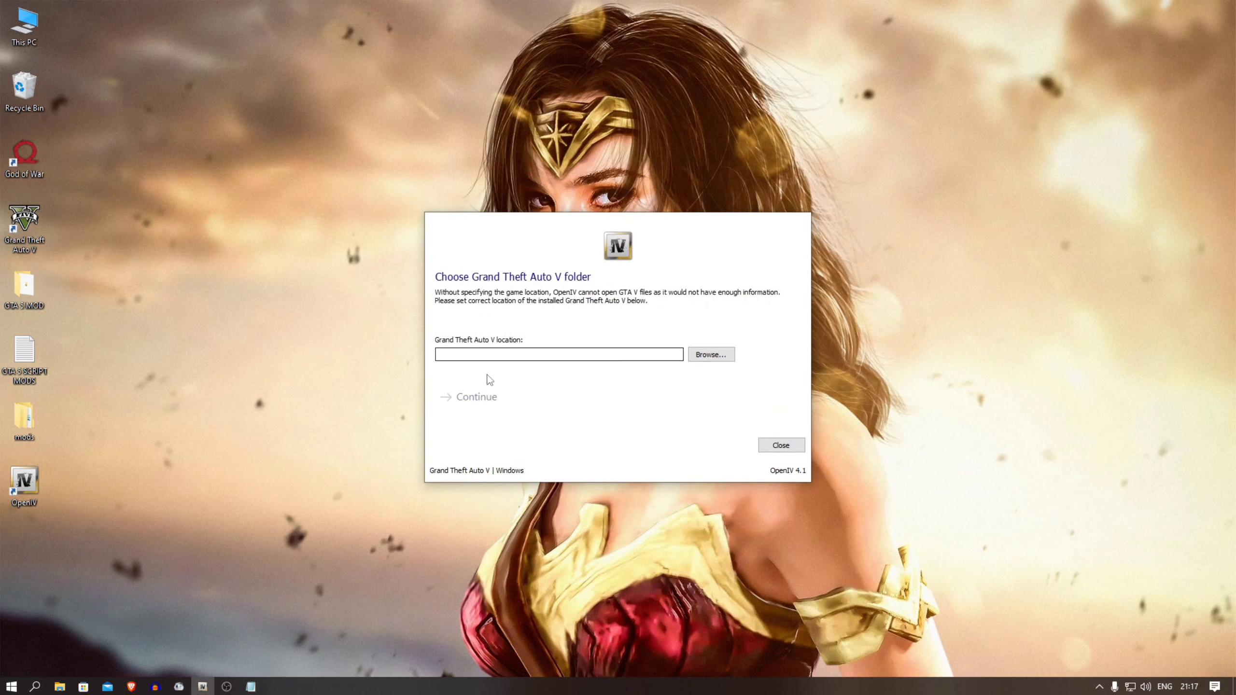
{"action": "left_click", "coordinate": [706, 355]}
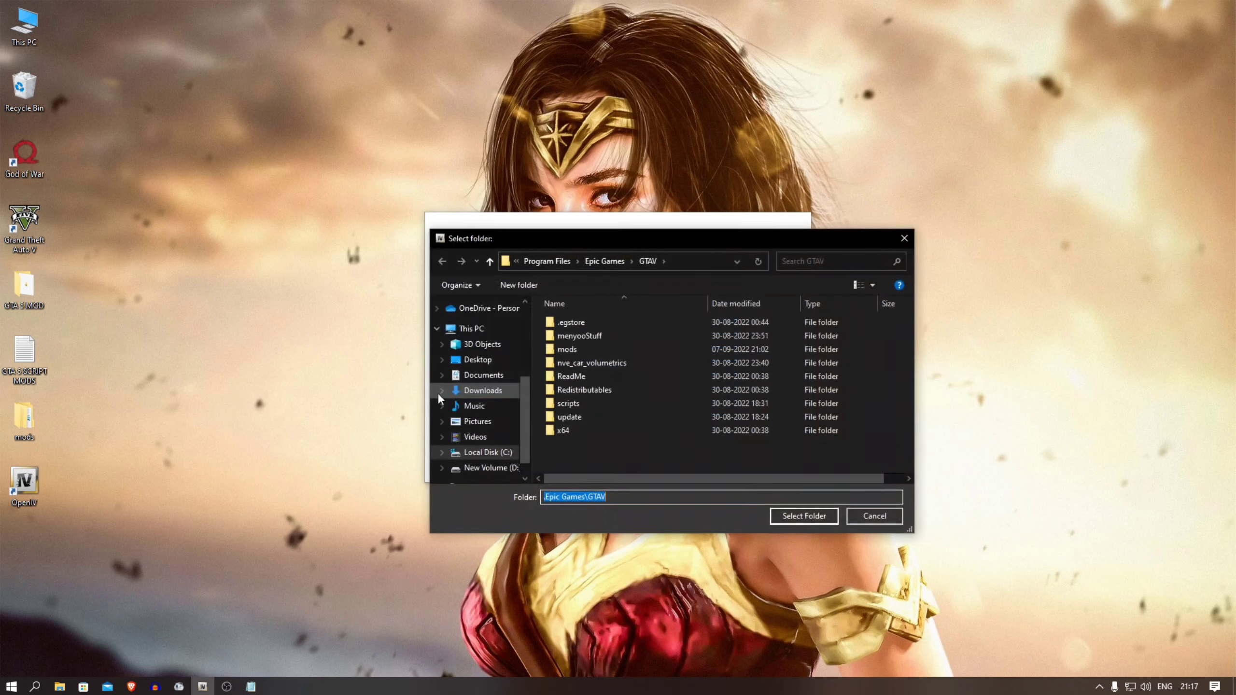
{"action": "left_click", "coordinate": [537, 263]}
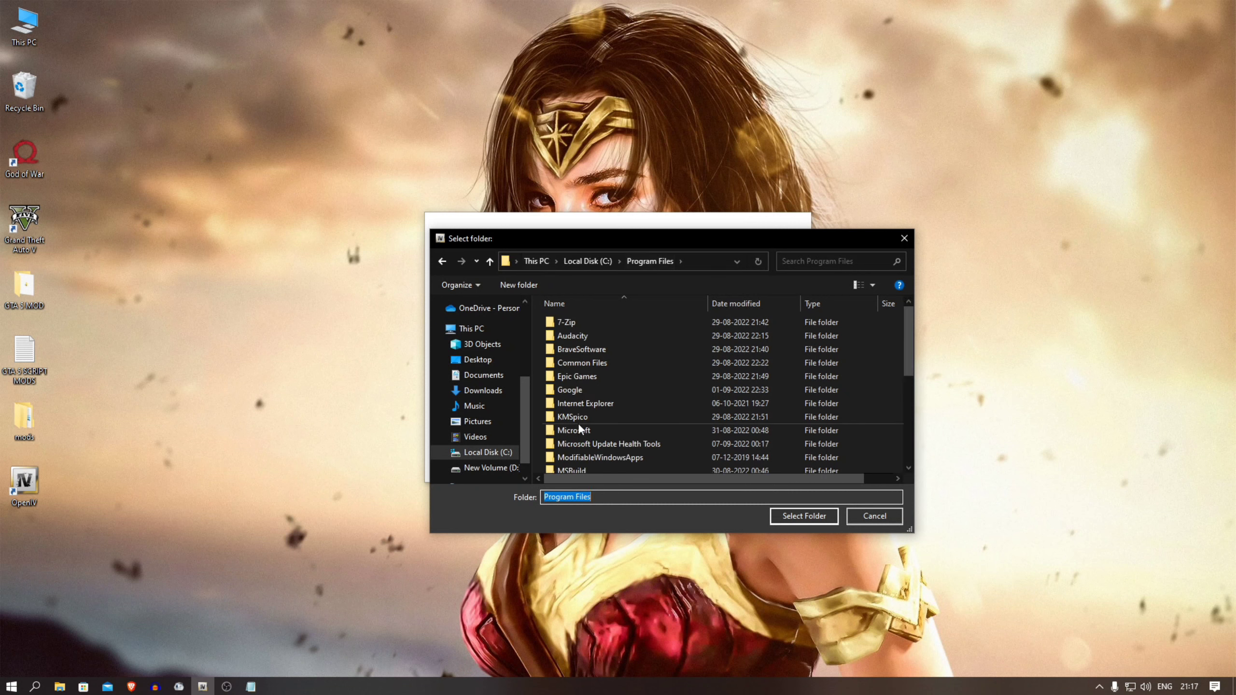
{"action": "double_click", "coordinate": [579, 380]}
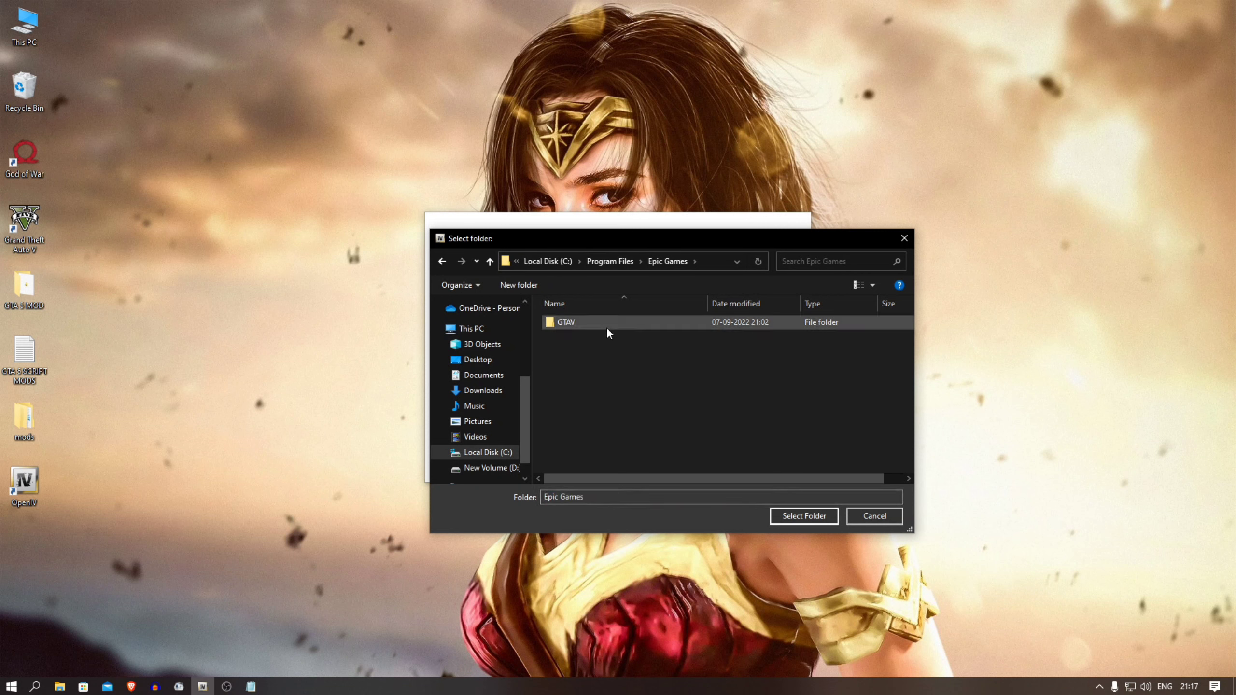
{"action": "double_click", "coordinate": [606, 327]}
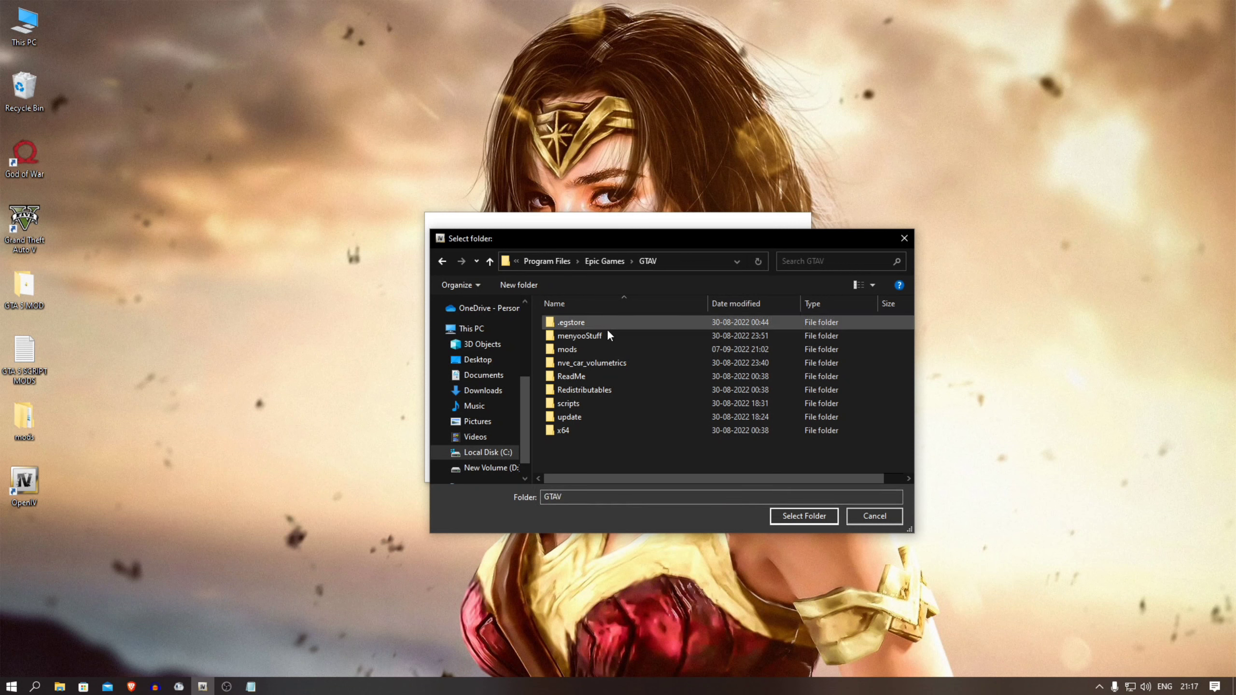
{"action": "left_click", "coordinate": [787, 516]}
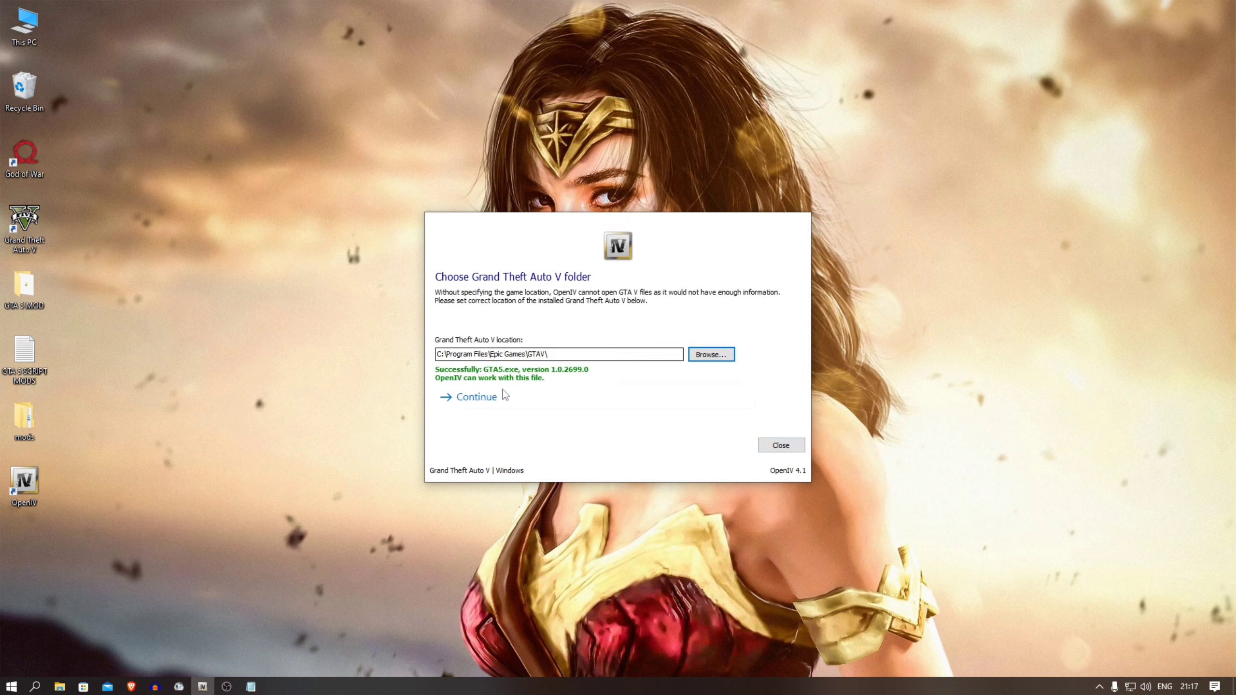
Continue to OpenIV's GTA V file view and decline the welcome video about version 4.1.
{"action": "left_click", "coordinate": [501, 405]}
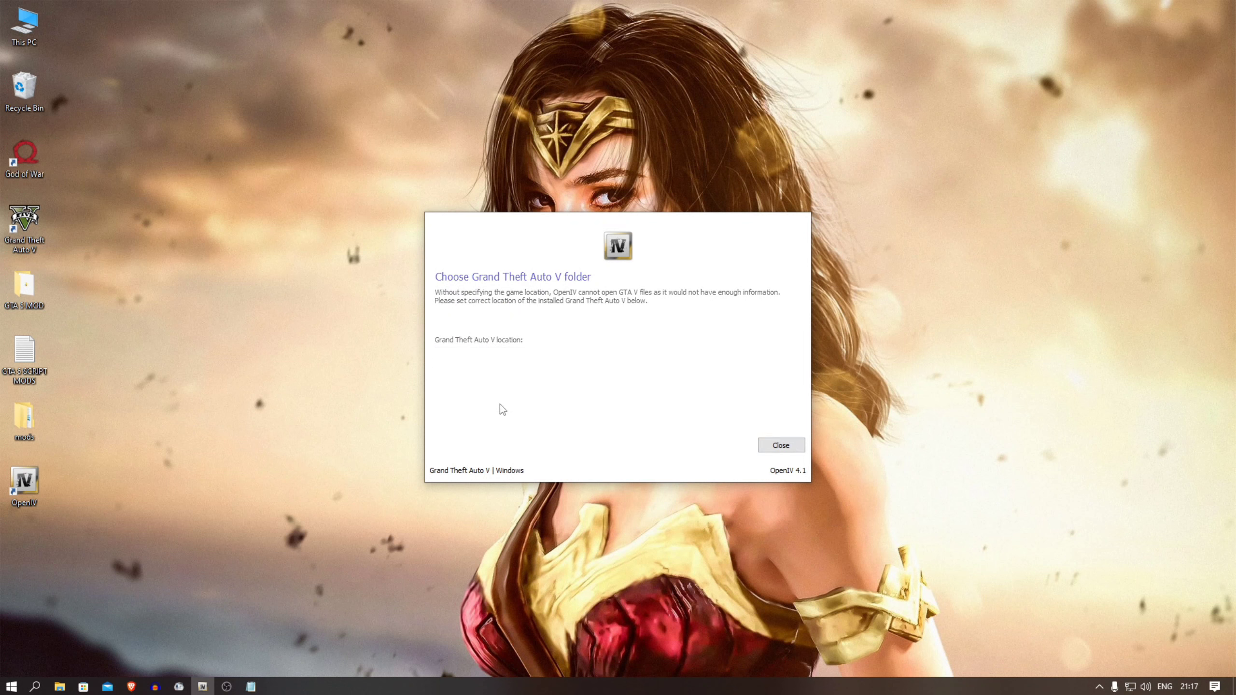
{"action": "left_click", "coordinate": [477, 402]}
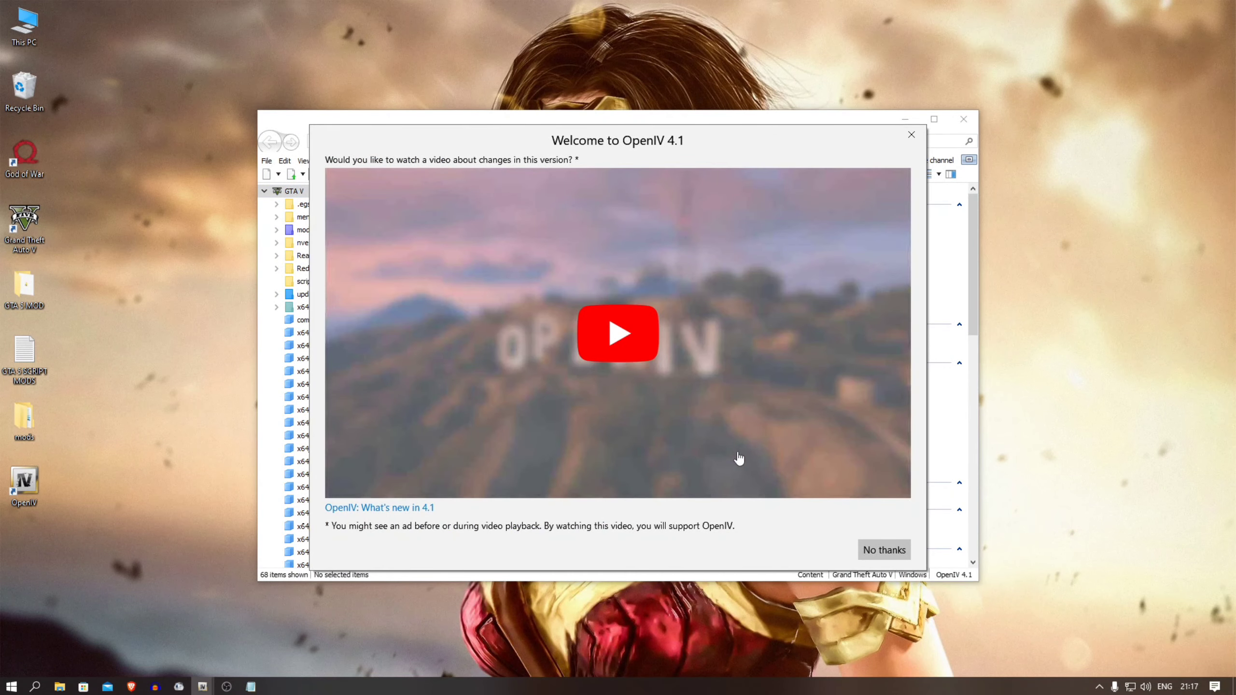
{"action": "left_click", "coordinate": [882, 549]}
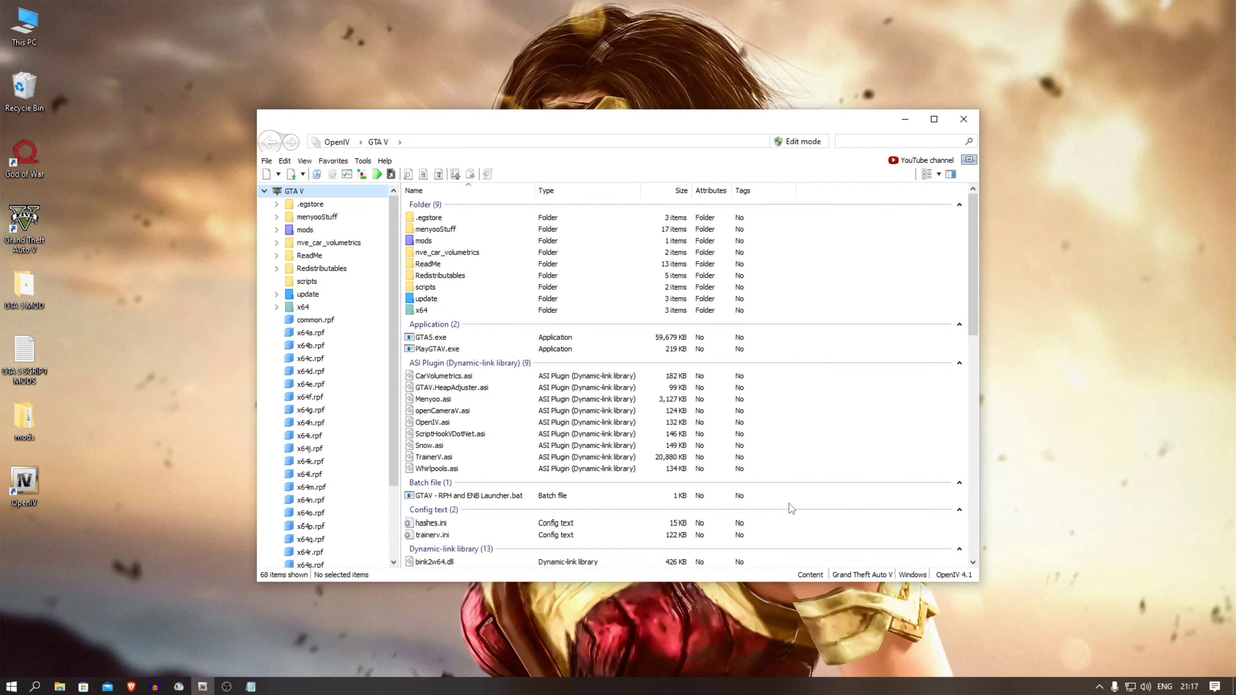
Check the ASI Loader, OpenIV.ASI and openCamera entries in the ASI Manager, and close OpenIV.
{"action": "left_click", "coordinate": [347, 174]}
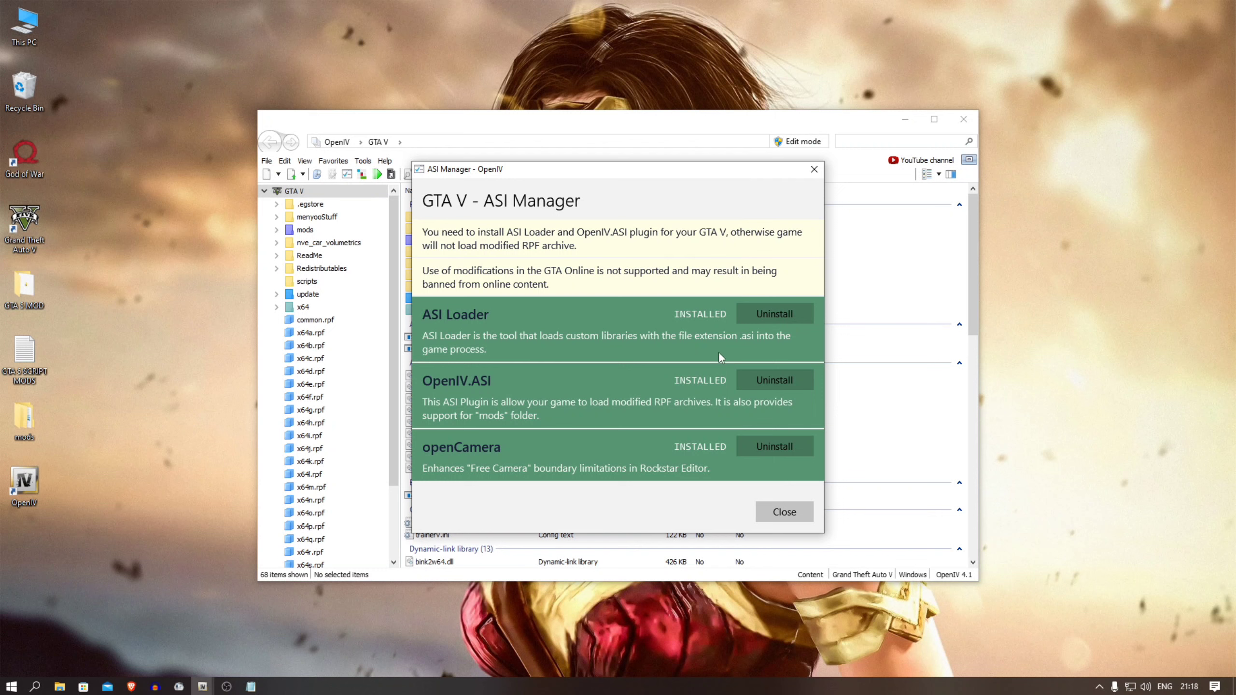
{"action": "left_click", "coordinate": [784, 512]}
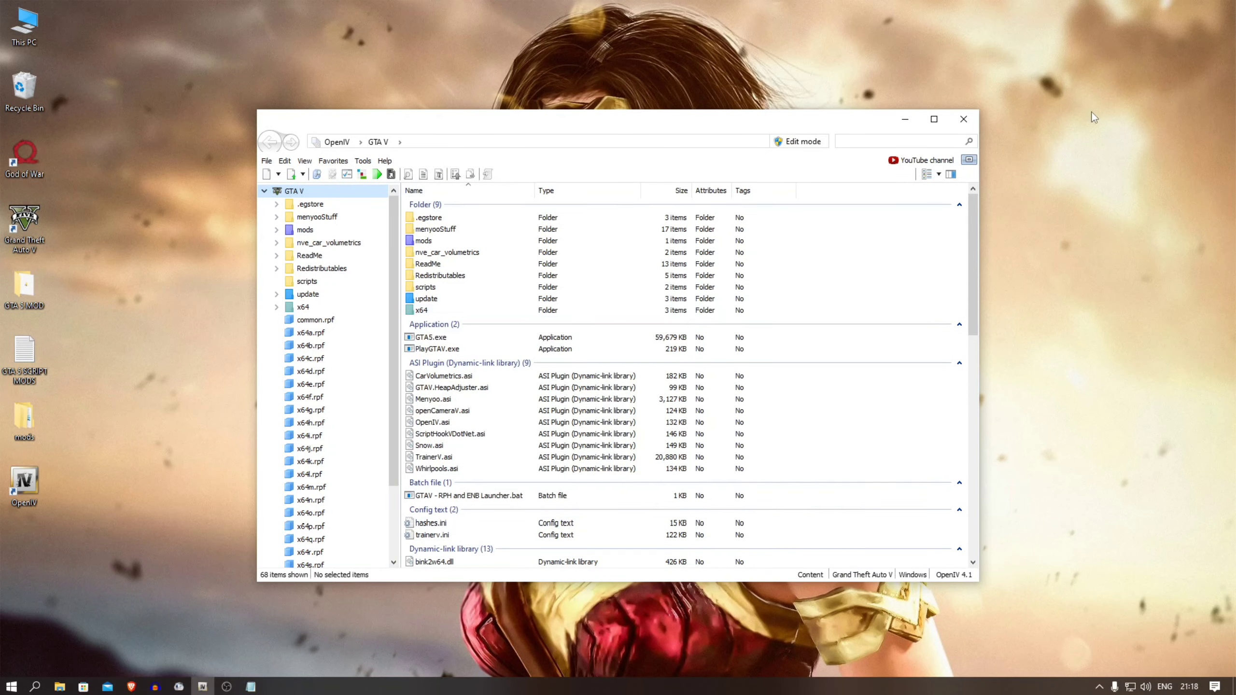
{"action": "left_click", "coordinate": [964, 118]}
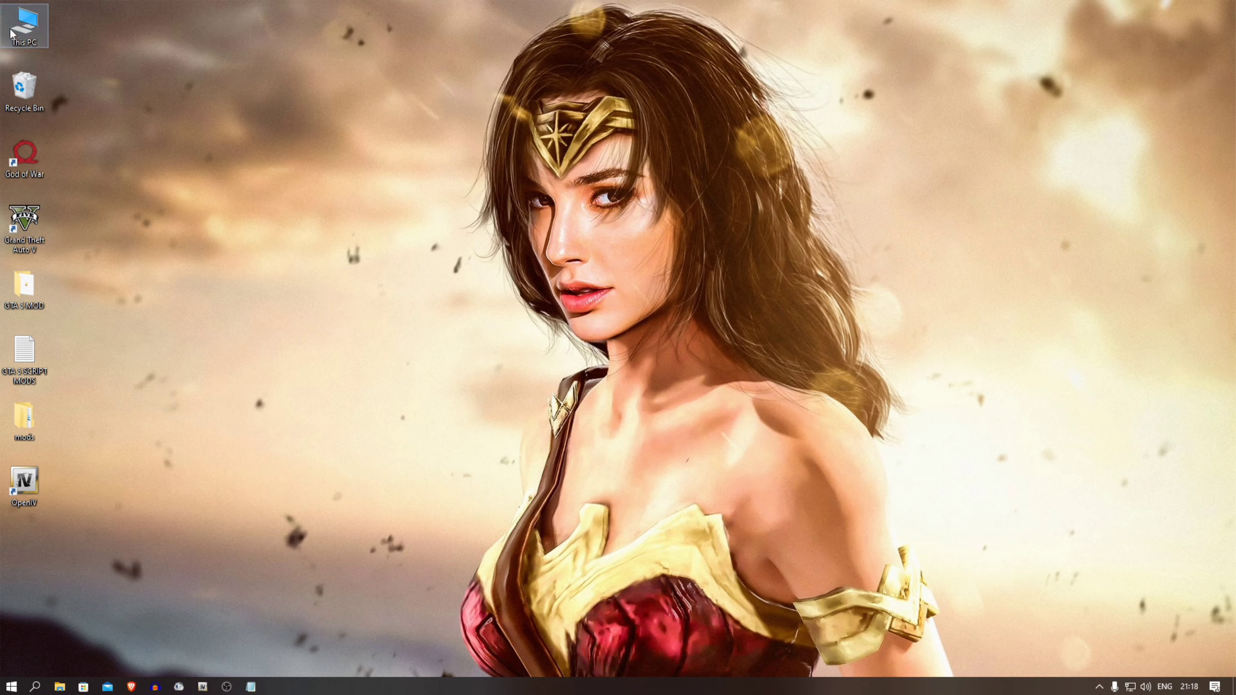
Open the GTAV game folder at C:\Program Files\Epic Games\GTAV.
{"action": "double_click", "coordinate": [11, 30]}
{"action": "left_click", "coordinate": [58, 363]}
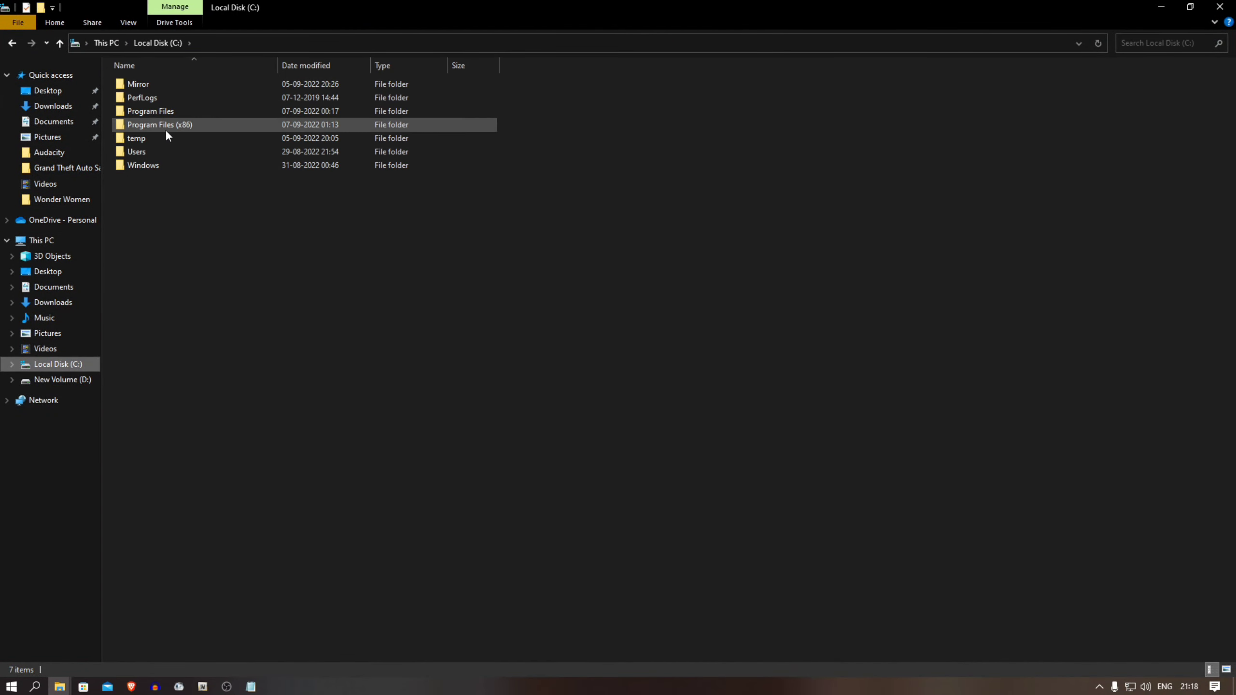
{"action": "double_click", "coordinate": [168, 113]}
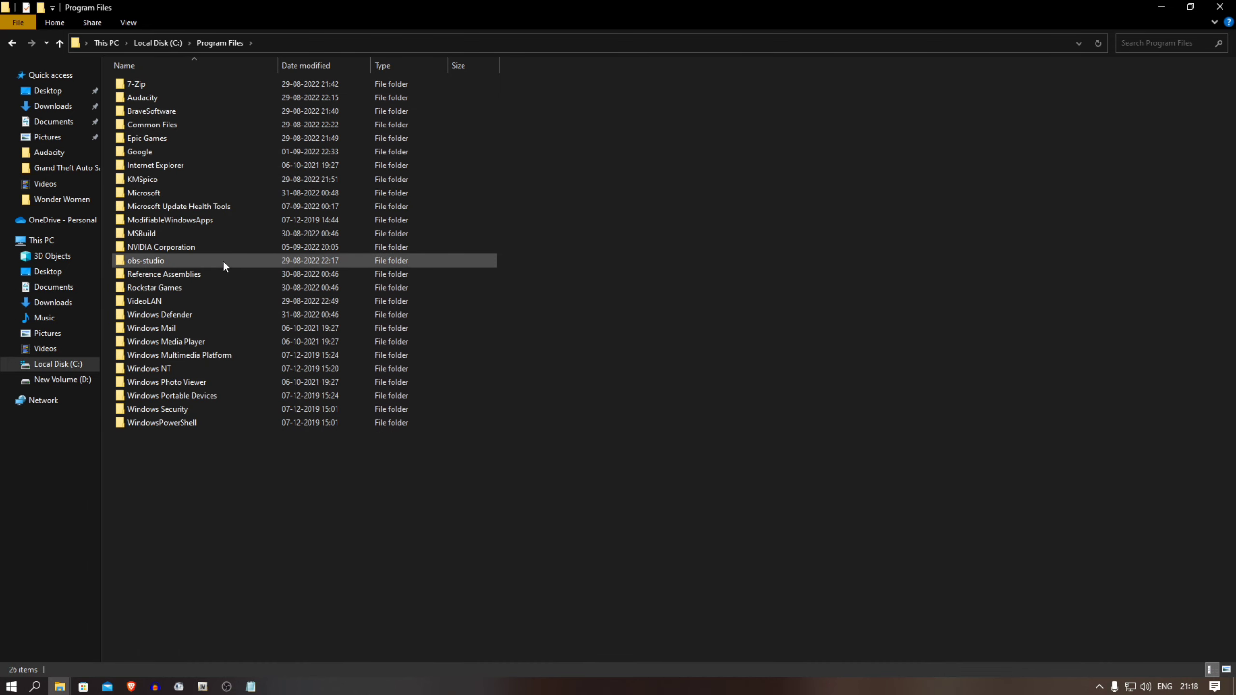
{"action": "double_click", "coordinate": [155, 140]}
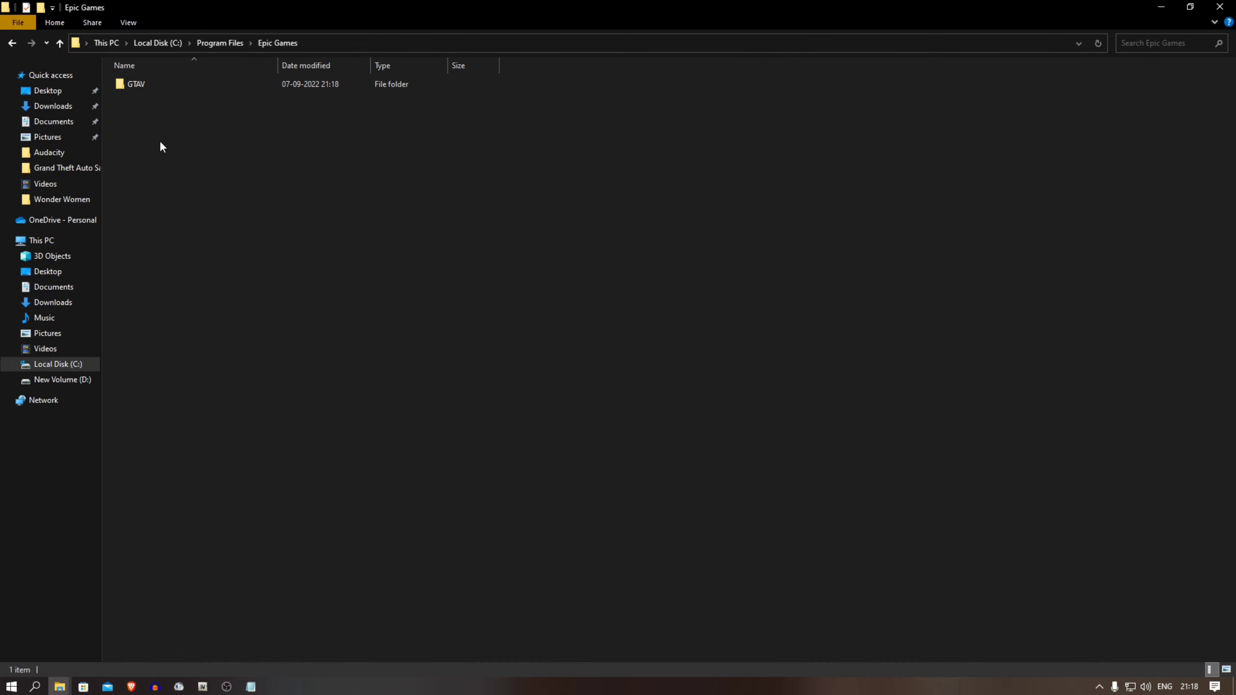
{"action": "double_click", "coordinate": [138, 85]}
Create a new folder named mods inside the GTAV game folder.
{"action": "right_click", "coordinate": [619, 191]}
{"action": "mouse_move", "coordinate": [666, 336]}
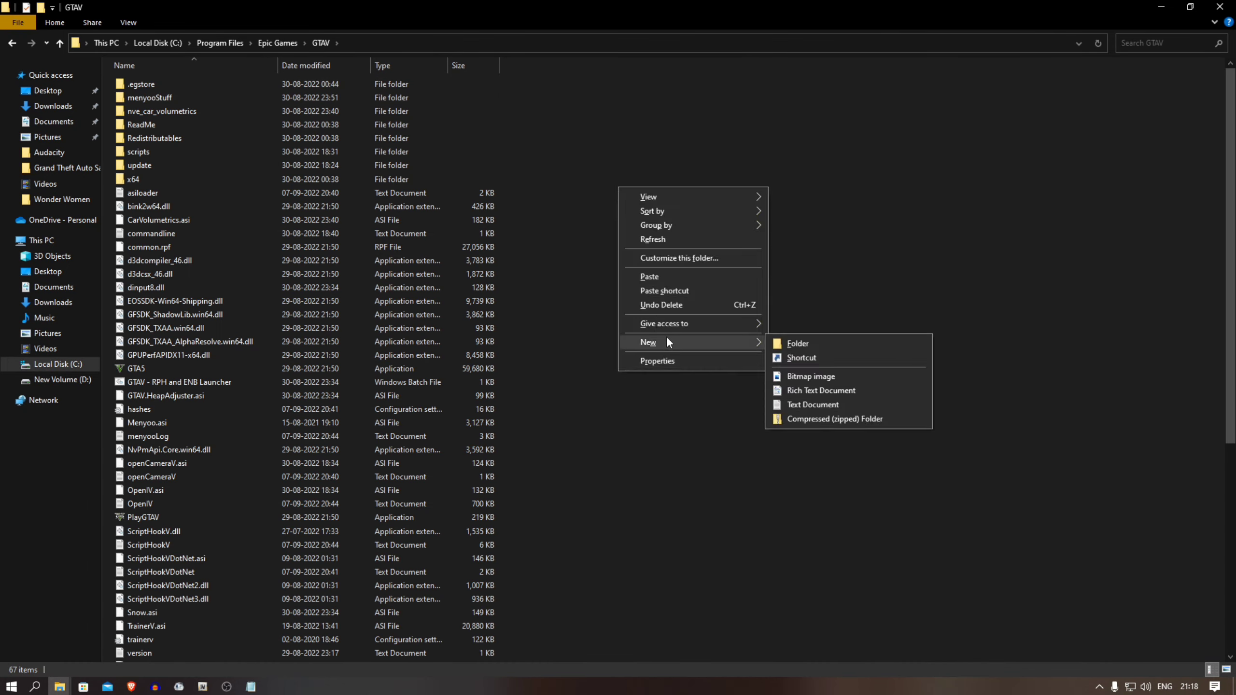
{"action": "left_click", "coordinate": [786, 339]}
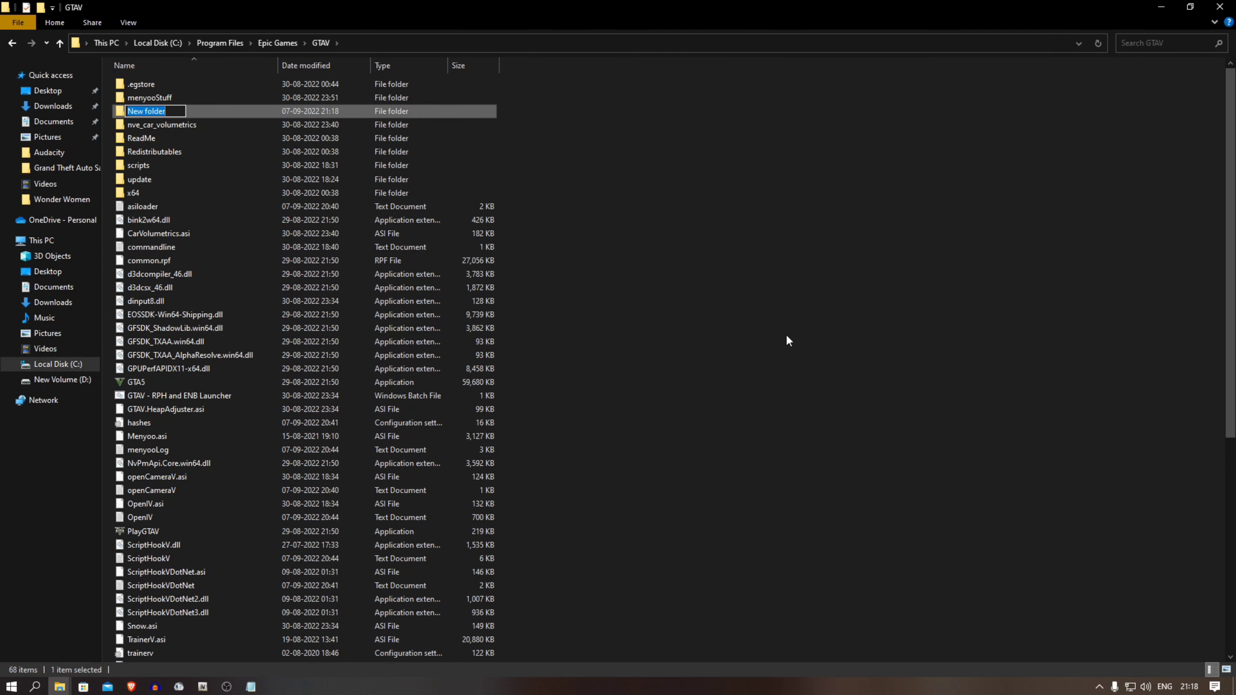
{"action": "type", "text": "mods"}
{"action": "key", "text": "Return"}
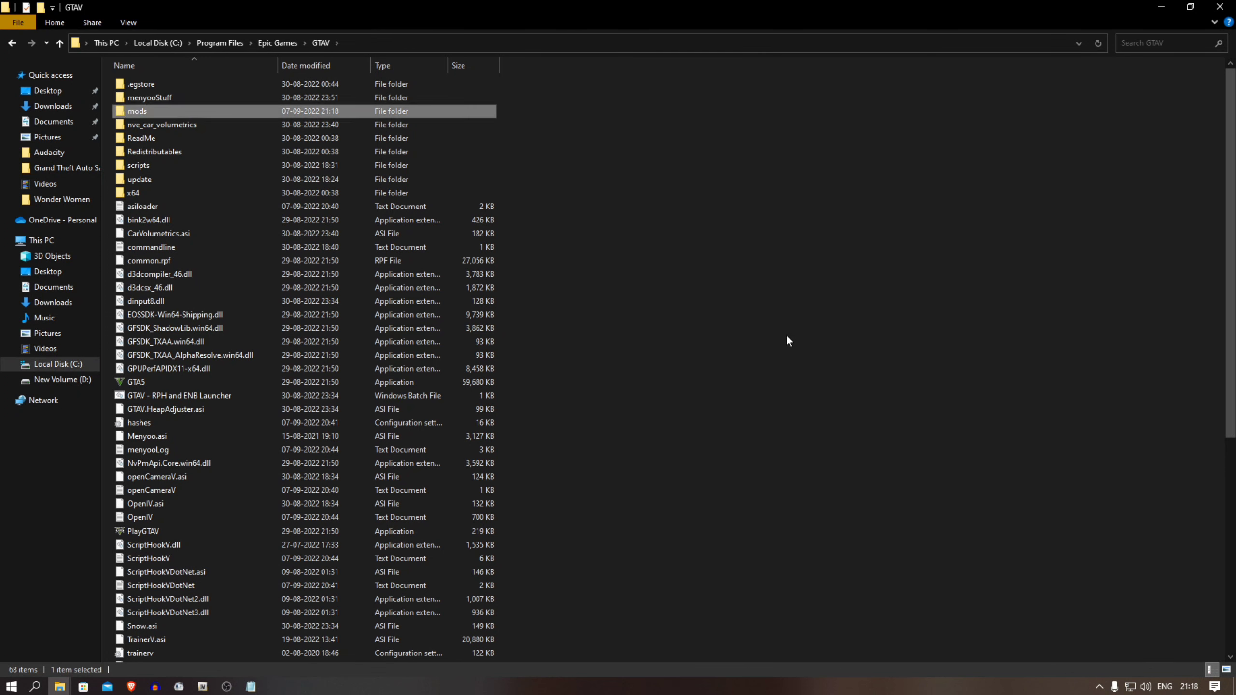
{"action": "left_click", "coordinate": [793, 247]}
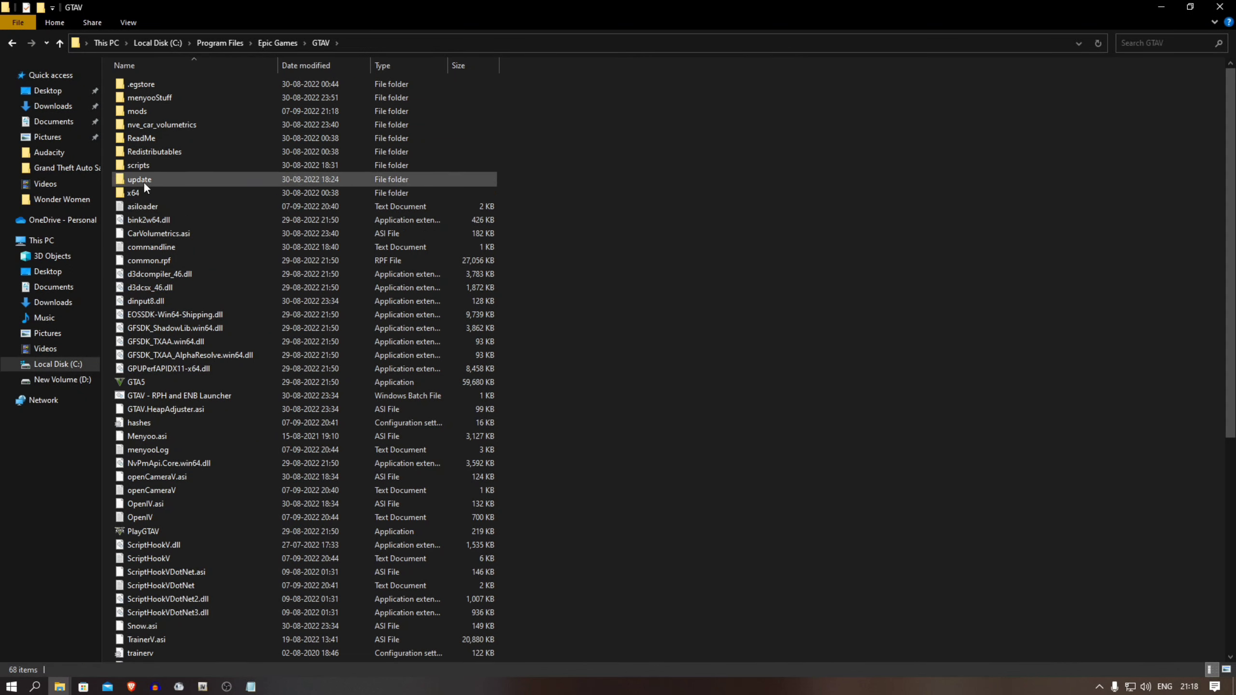
Check the size of the GTAV update folder in its properties, and close them without changes.
{"action": "mouse_move", "coordinate": [144, 185]}
{"action": "right_click", "coordinate": [138, 182]}
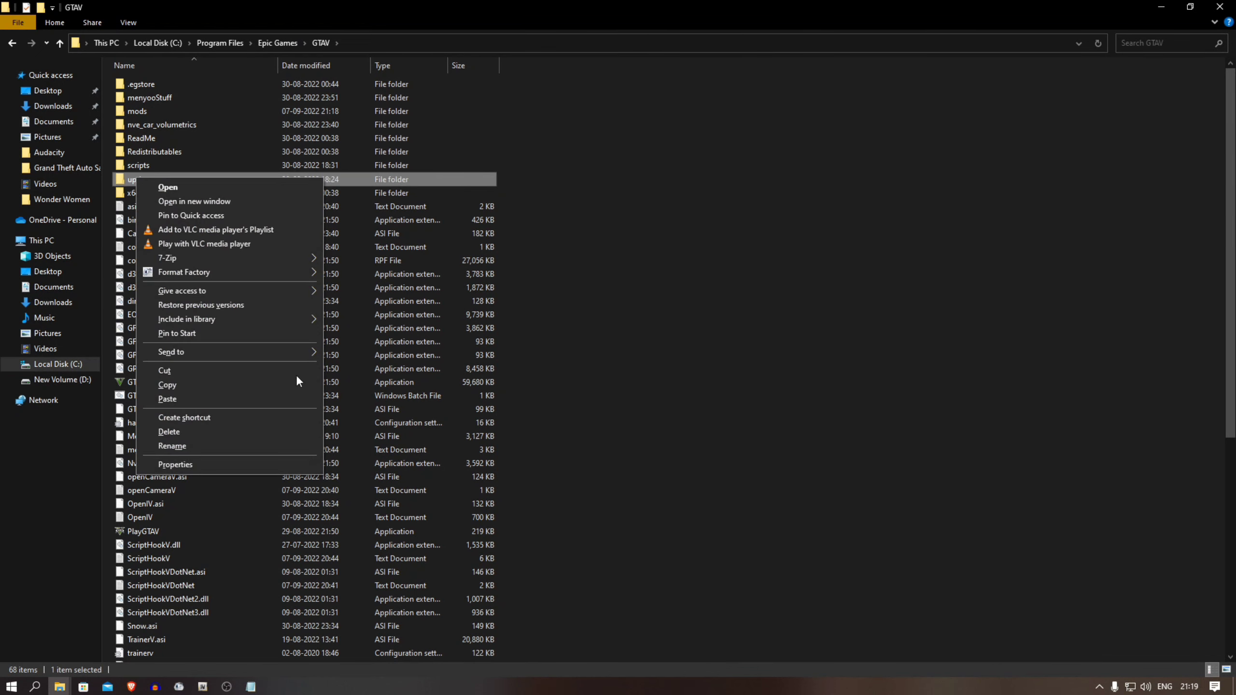
{"action": "left_click", "coordinate": [271, 468]}
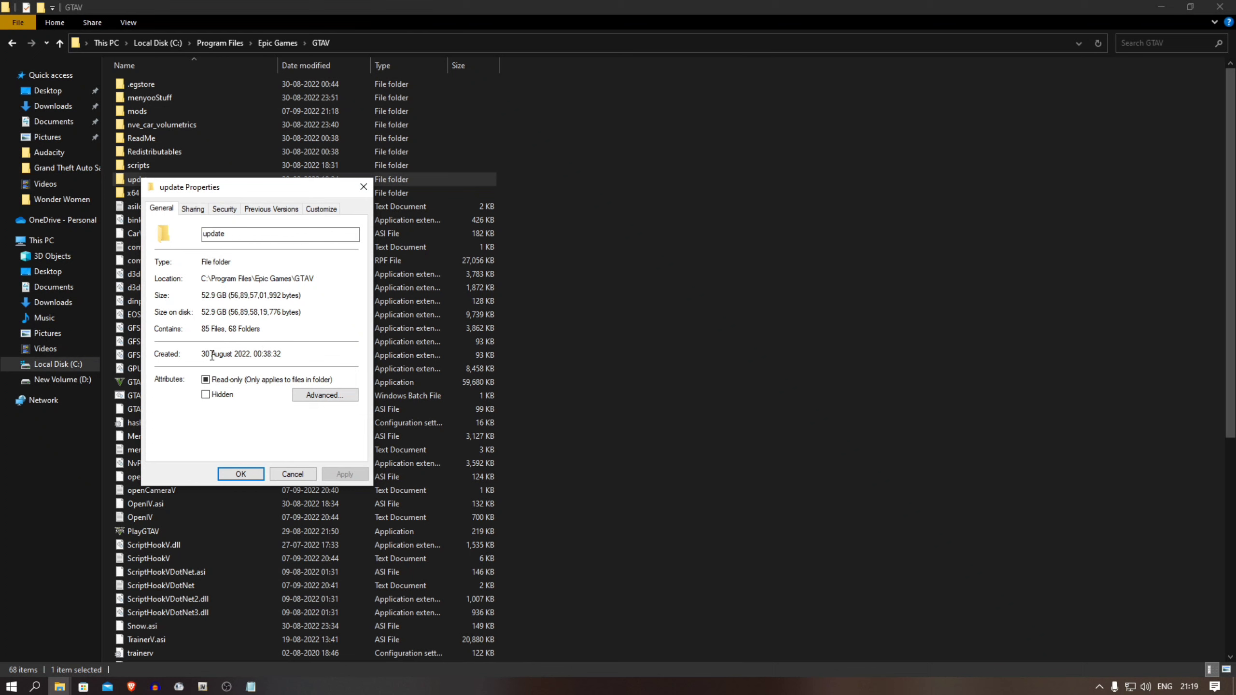
{"action": "left_click", "coordinate": [274, 477]}
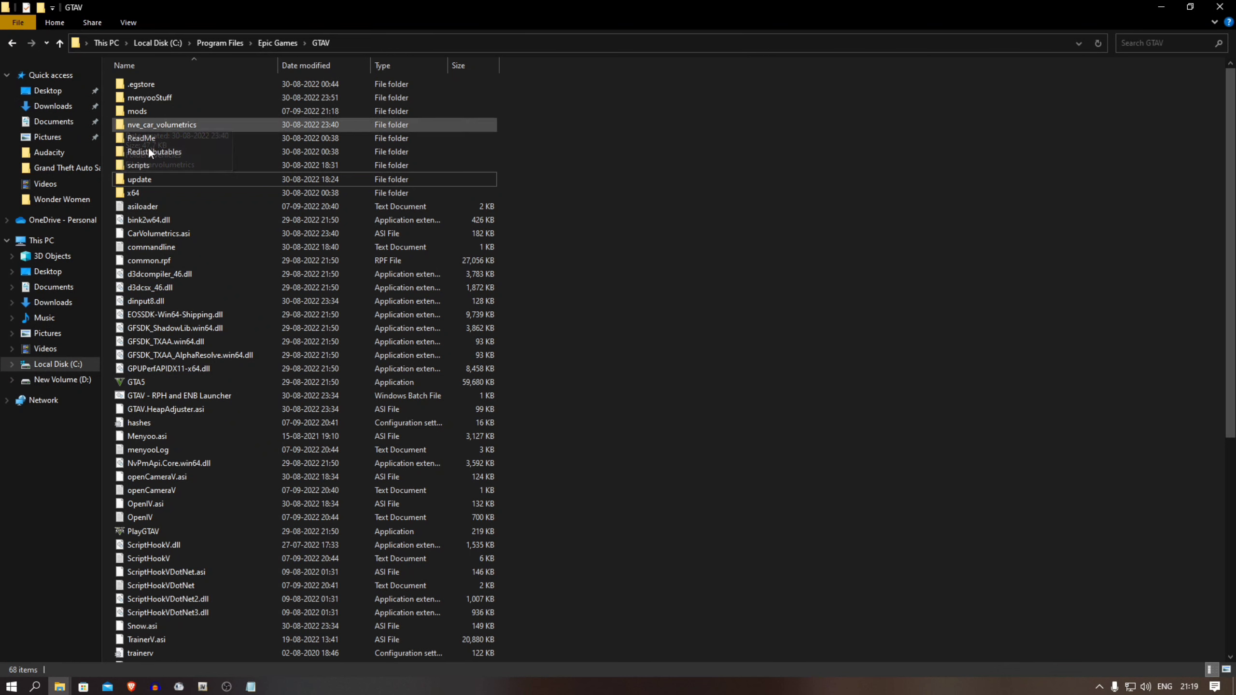
Look through the update folder down to x64\dlcpacks, and return to the GTAV folder.
{"action": "double_click", "coordinate": [143, 178]}
{"action": "double_click", "coordinate": [138, 86]}
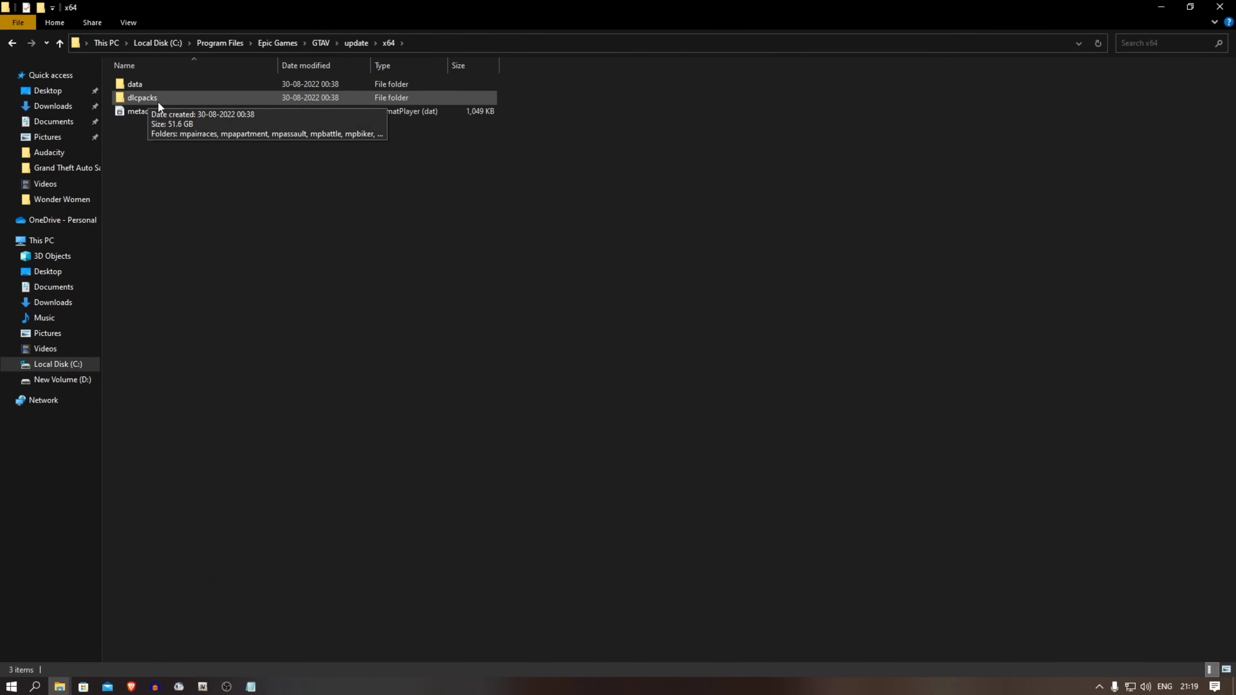
{"action": "double_click", "coordinate": [157, 99]}
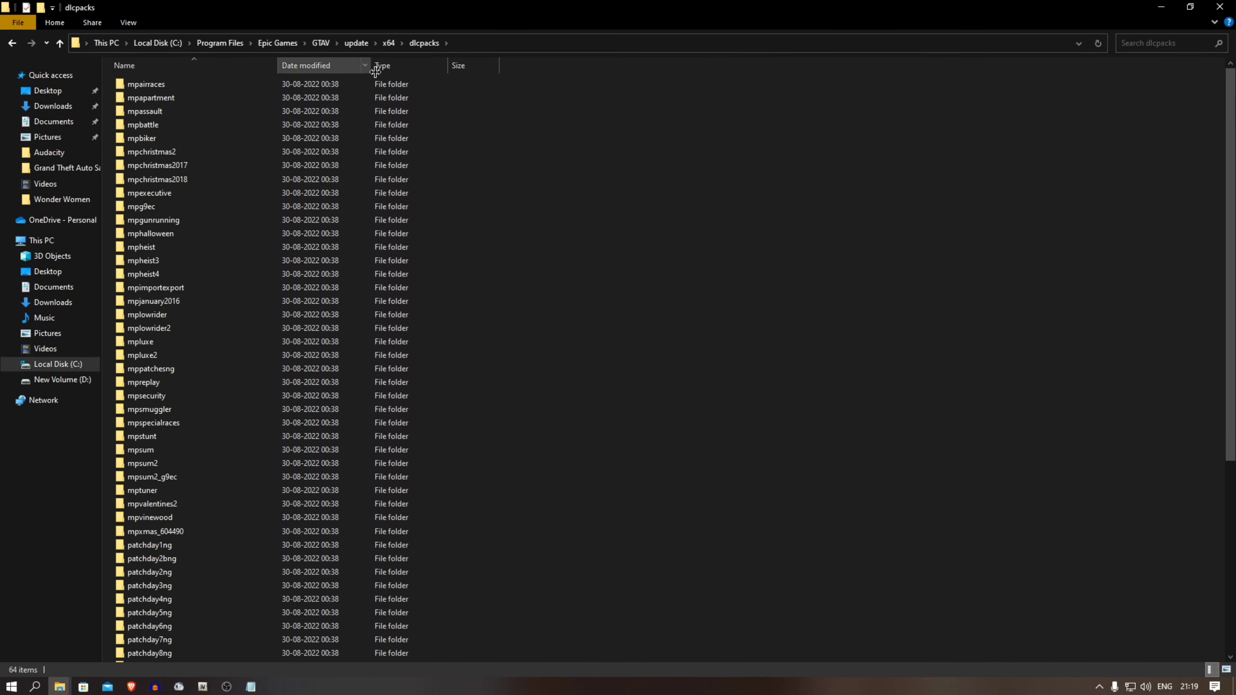
{"action": "left_click", "coordinate": [359, 48]}
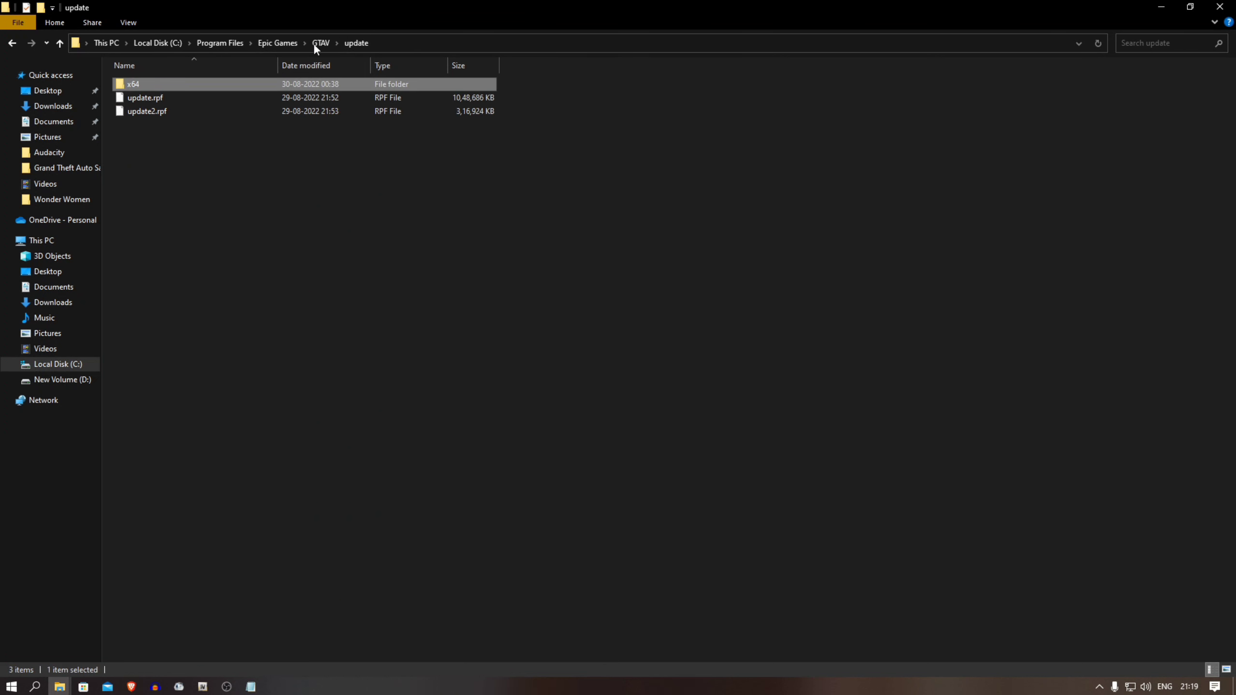
{"action": "left_click", "coordinate": [313, 43]}
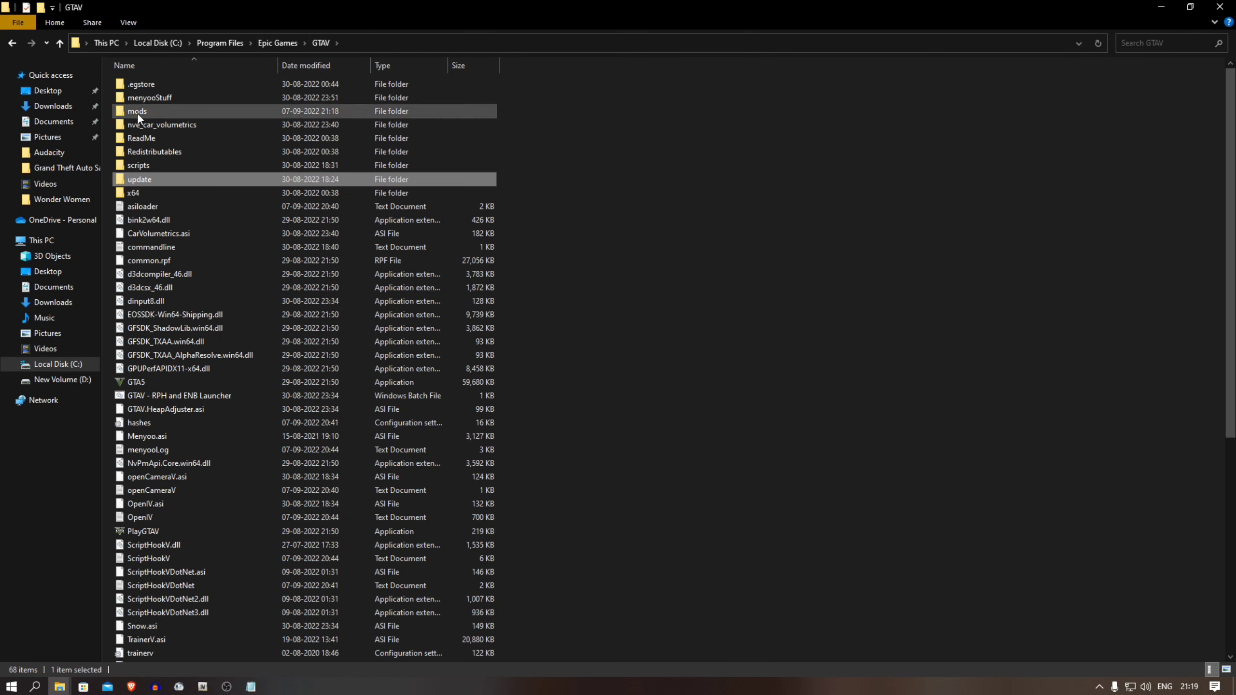
Copy the mods folder from the desktop and paste it into the GTAV game folder.
{"action": "left_click", "coordinate": [137, 112]}
{"action": "left_click", "coordinate": [1160, 7]}
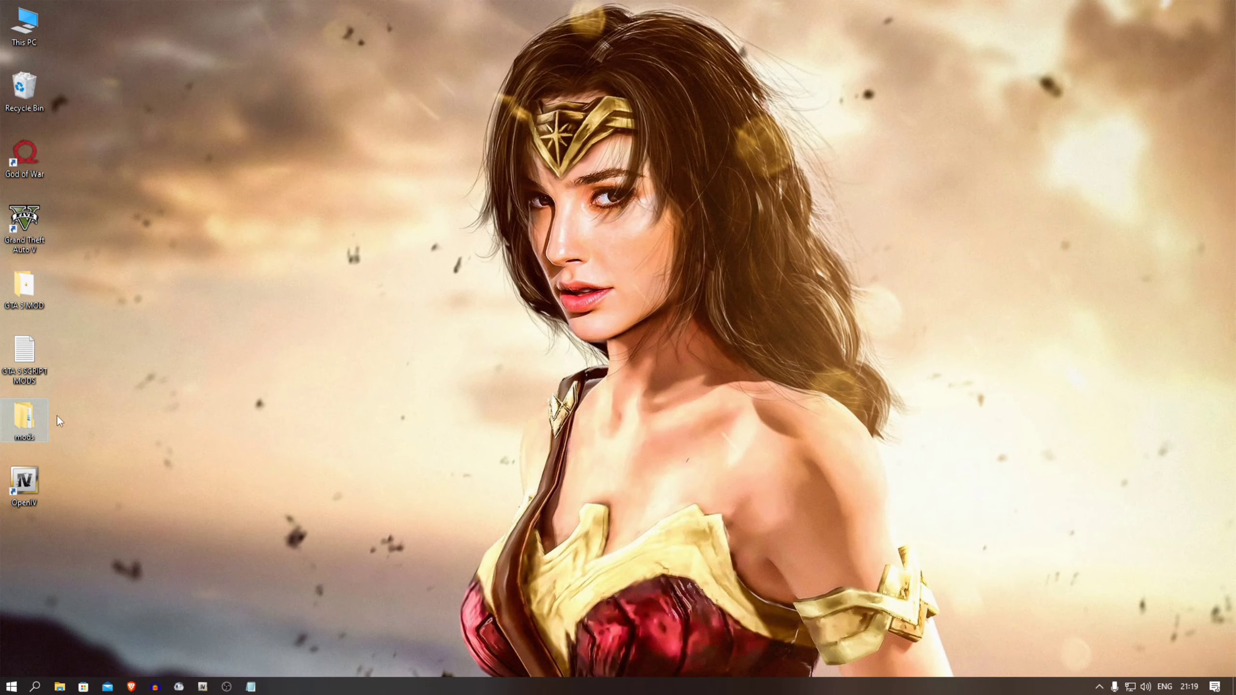
{"action": "right_click", "coordinate": [30, 421]}
{"action": "left_click", "coordinate": [137, 331]}
{"action": "mouse_move", "coordinate": [60, 686]}
{"action": "left_click", "coordinate": [159, 638]}
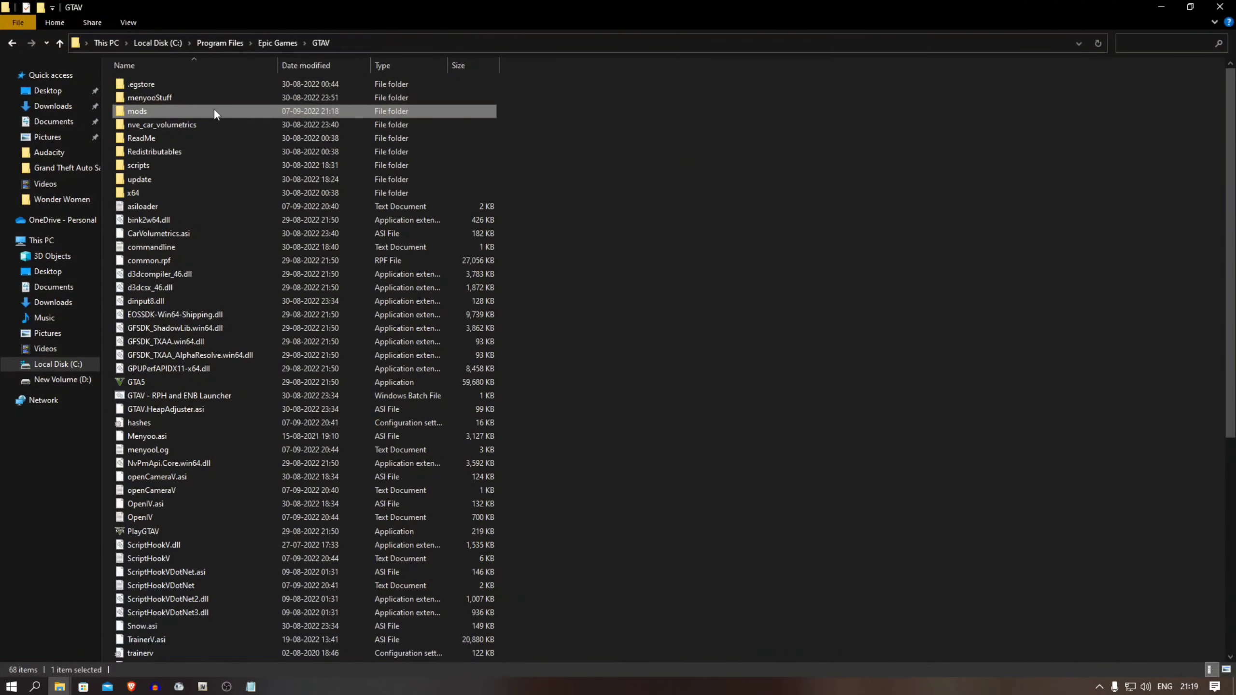
{"action": "right_click", "coordinate": [680, 167]}
{"action": "left_click", "coordinate": [766, 258]}
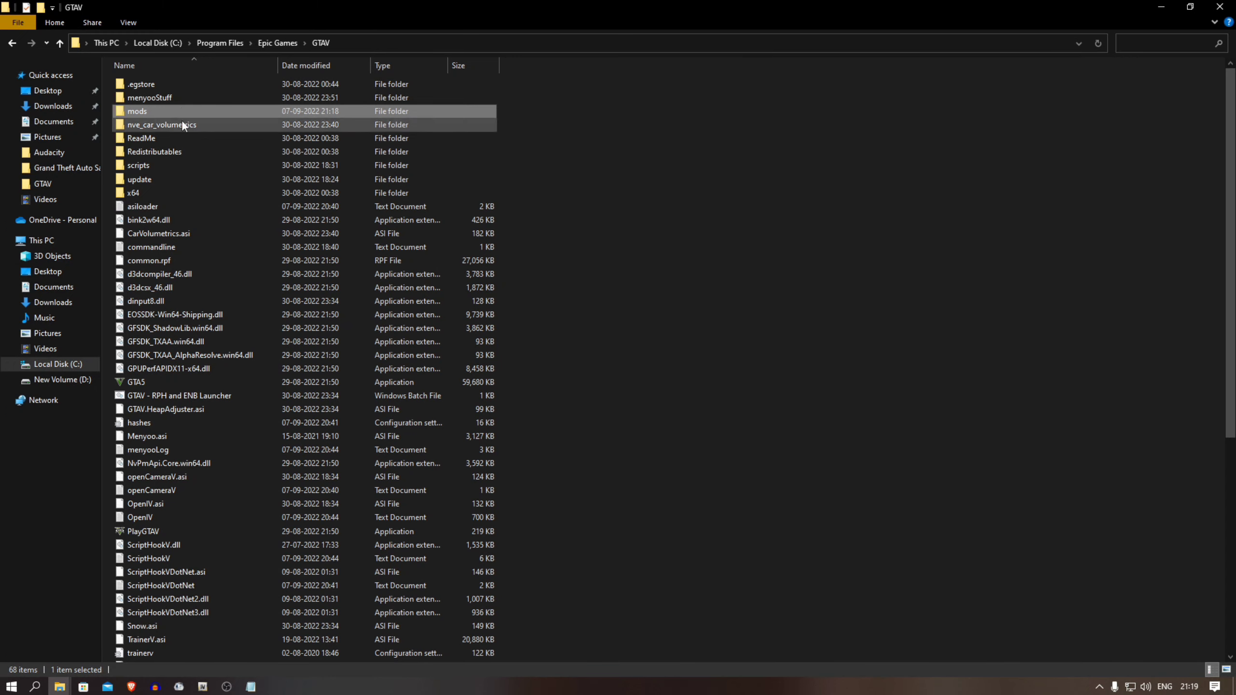
Examine the pasted mods folder's contents through update\x64\data\errorcodes, and go back to the GTAV folder.
{"action": "double_click", "coordinate": [143, 114]}
{"action": "double_click", "coordinate": [152, 90]}
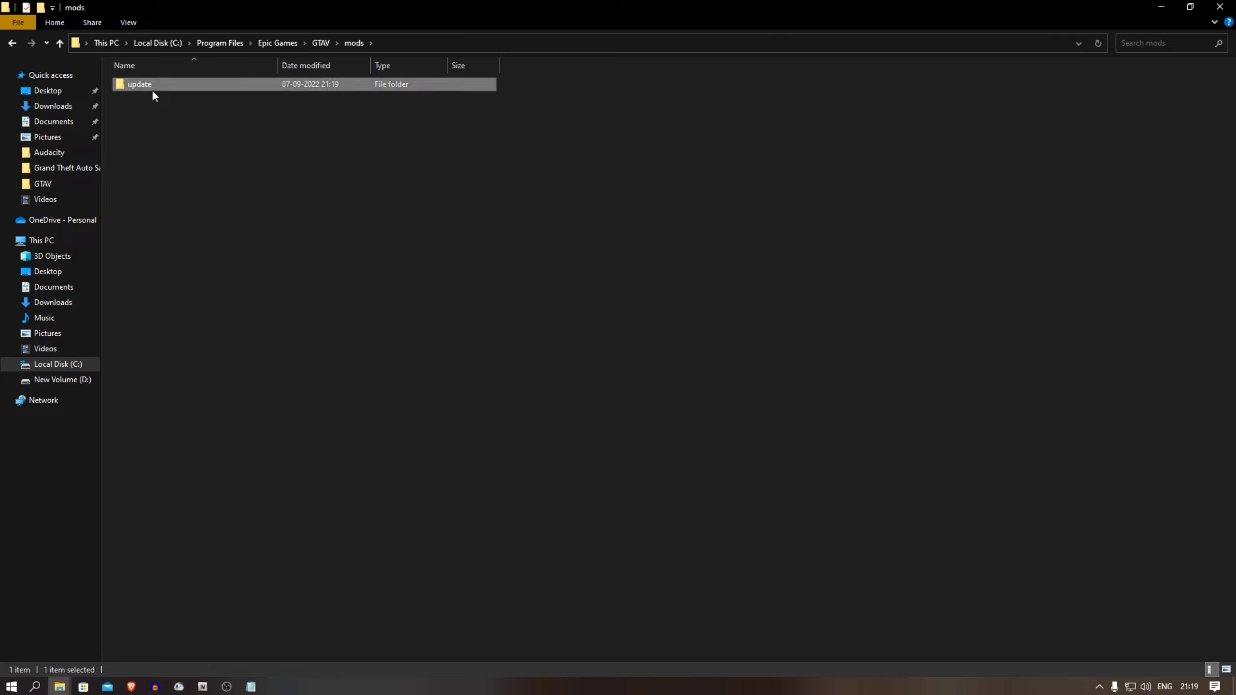
{"action": "double_click", "coordinate": [148, 85]}
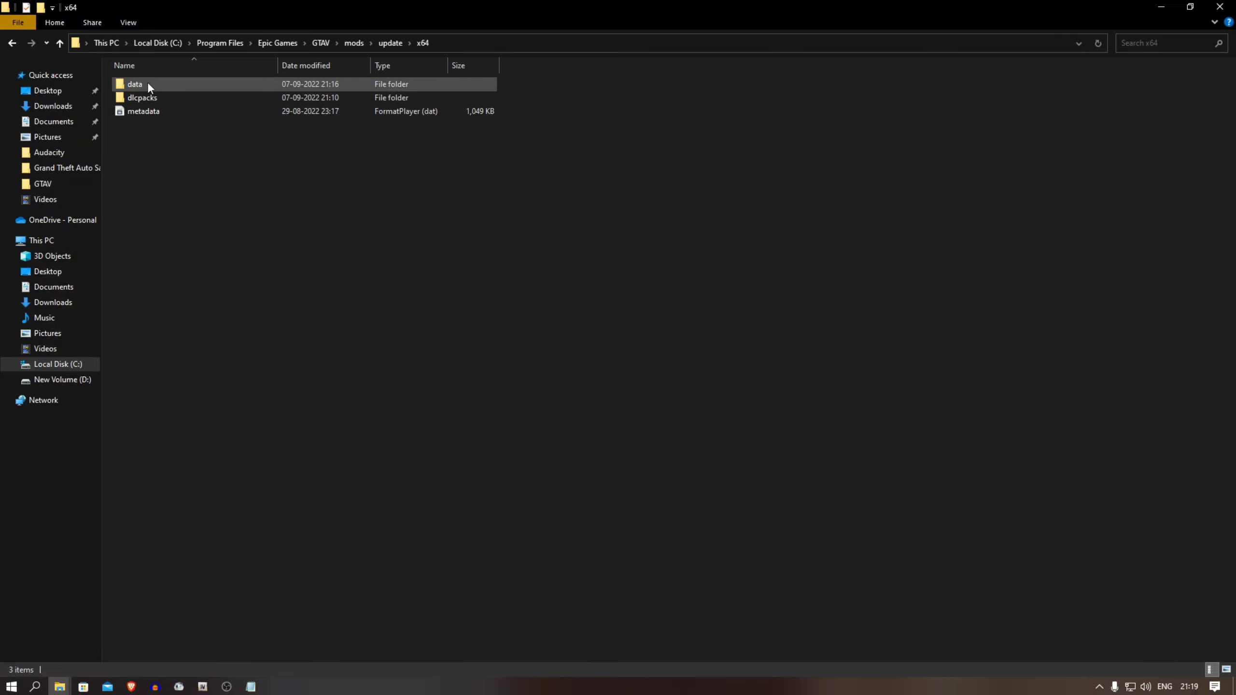
{"action": "double_click", "coordinate": [150, 88]}
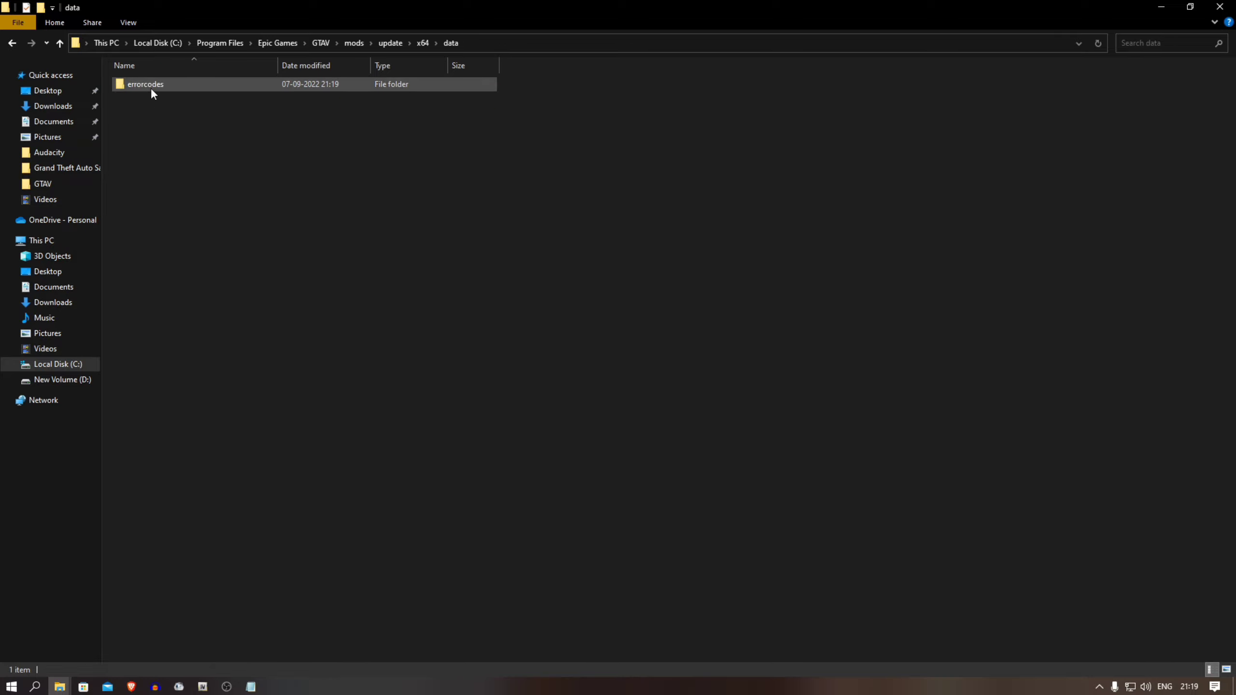
{"action": "double_click", "coordinate": [180, 89]}
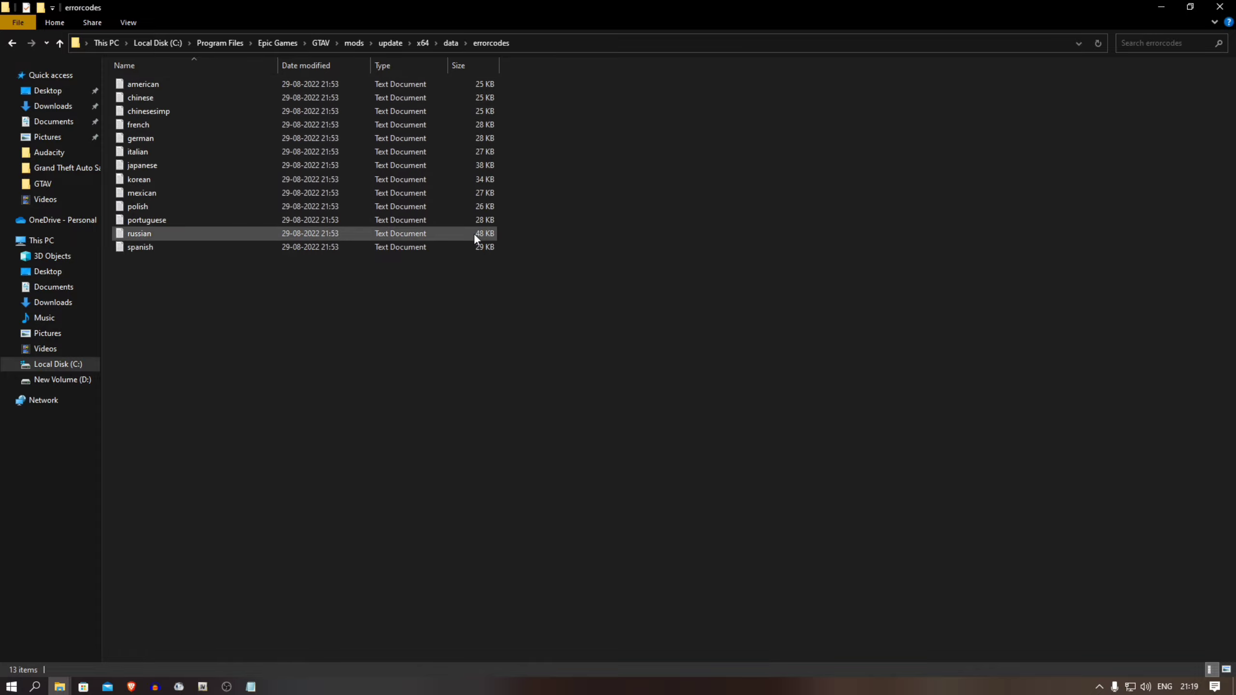
{"action": "key", "text": "BackSpace"}
{"action": "key", "text": "BackSpace"}
{"action": "key", "text": "BackSpace"}
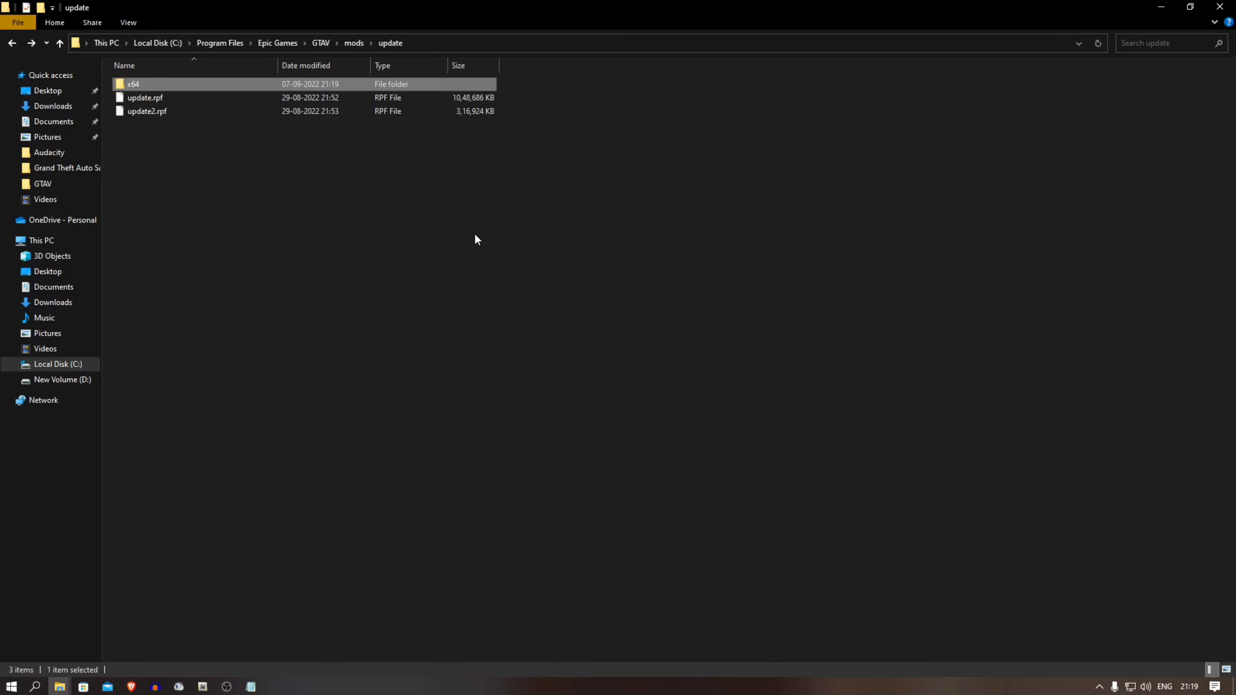
{"action": "key", "text": "BackSpace"}
{"action": "key", "text": "BackSpace"}
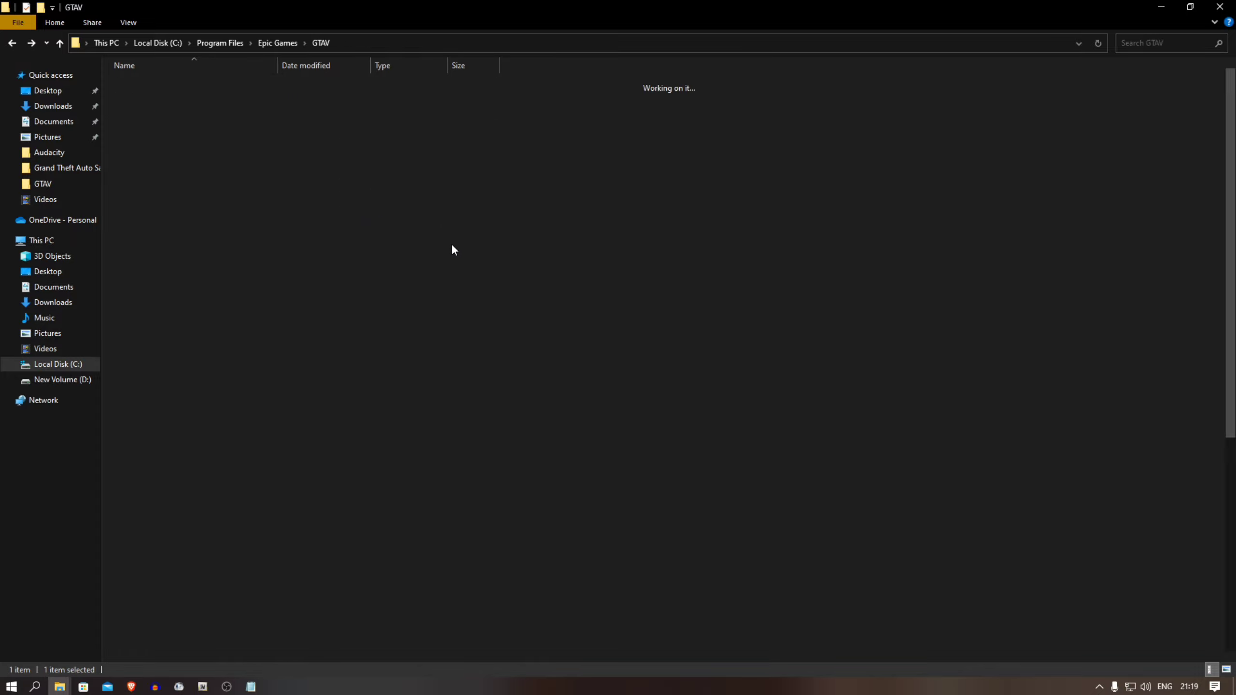
Create a new folder named scripts inside the GTAV game folder and open it.
{"action": "left_click", "coordinate": [655, 177]}
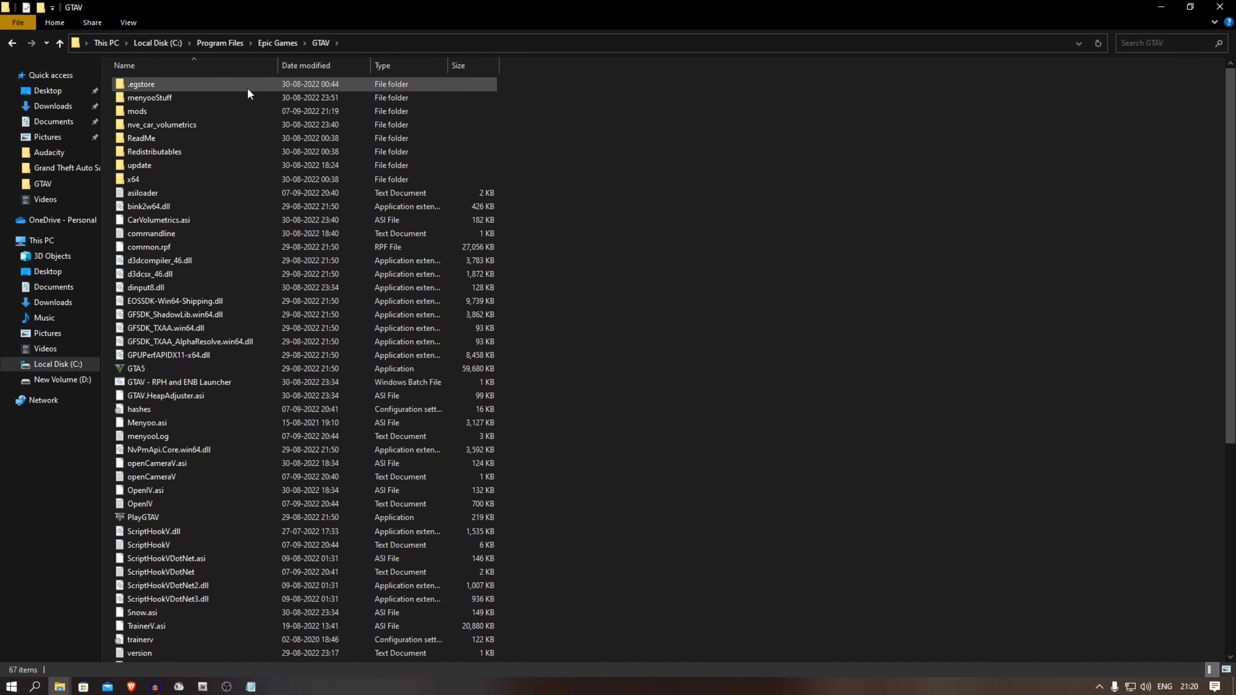
{"action": "right_click", "coordinate": [599, 291]}
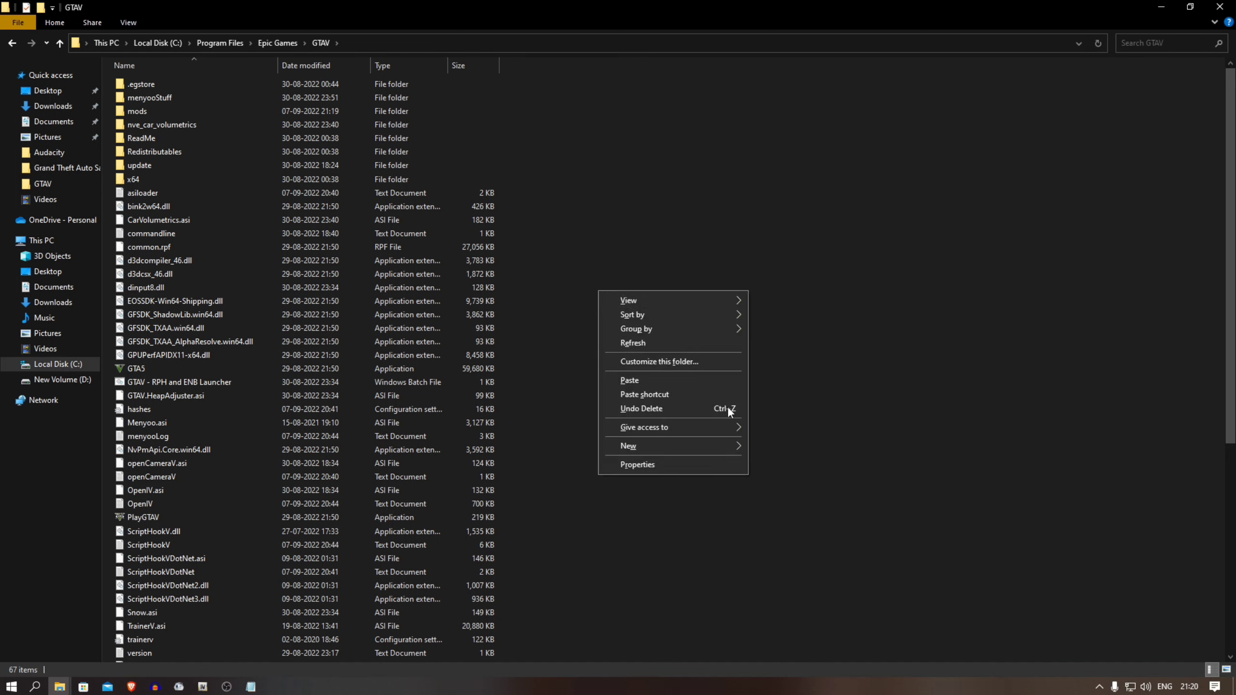
{"action": "mouse_move", "coordinate": [715, 446]}
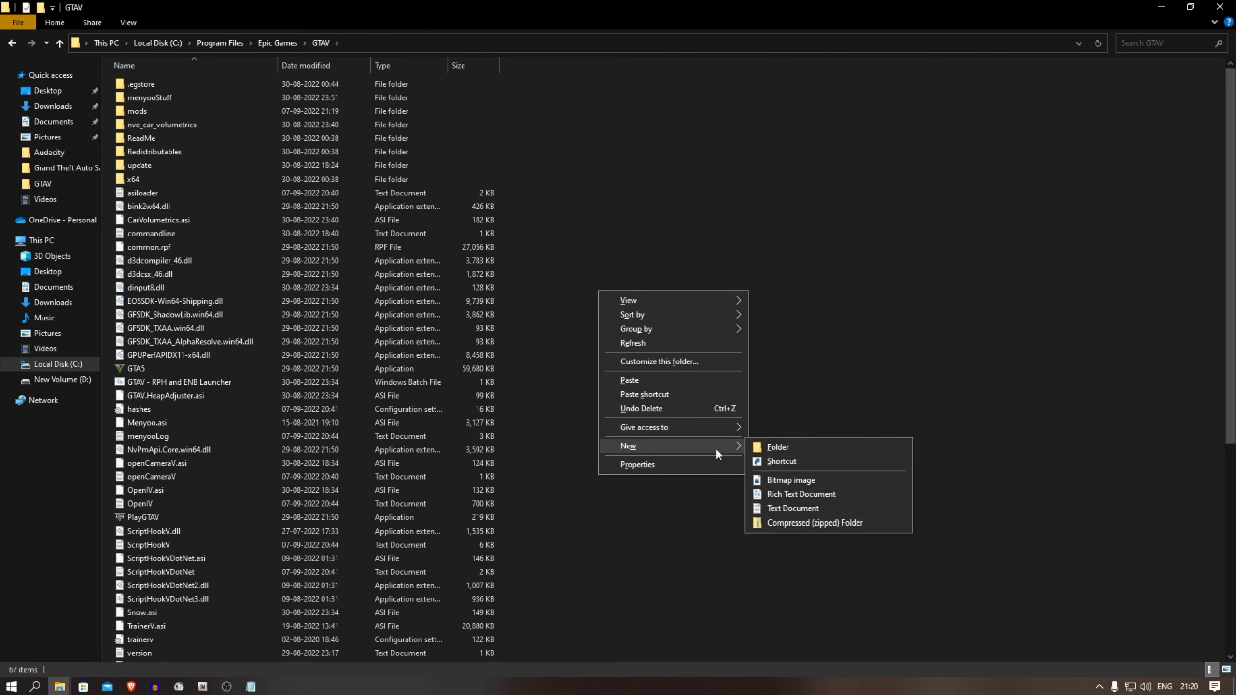
{"action": "left_click", "coordinate": [786, 447]}
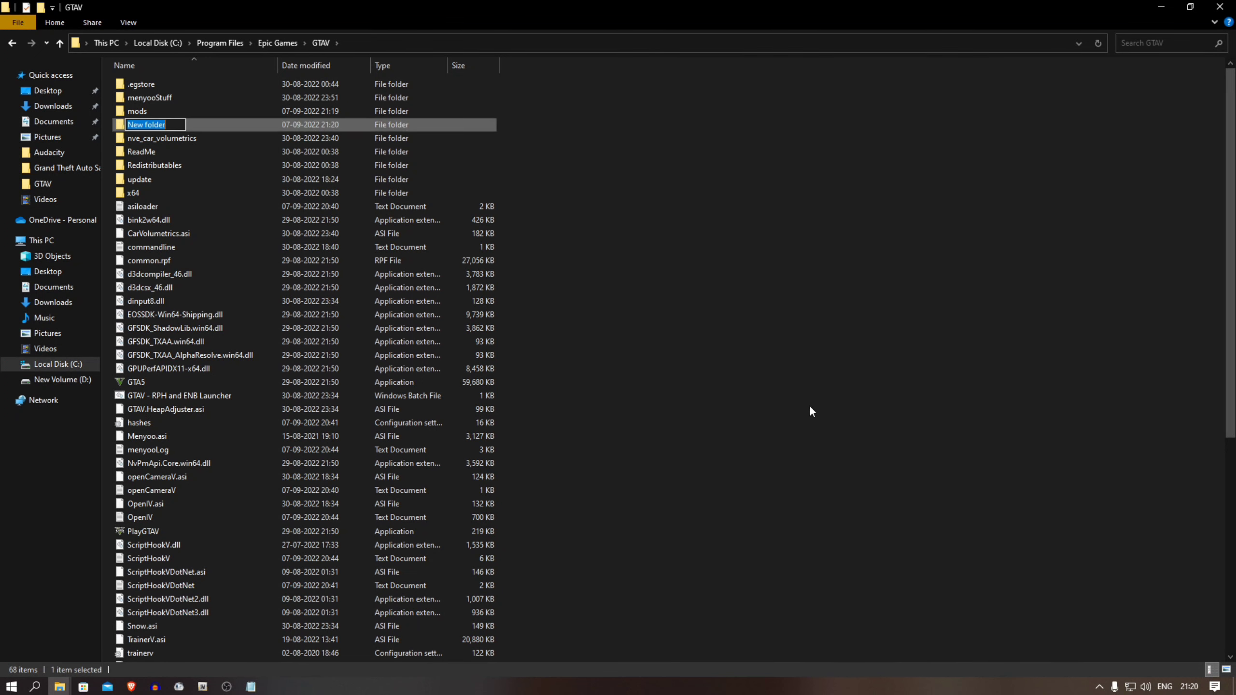
{"action": "type", "text": "scripts"}
{"action": "key", "text": "Return"}
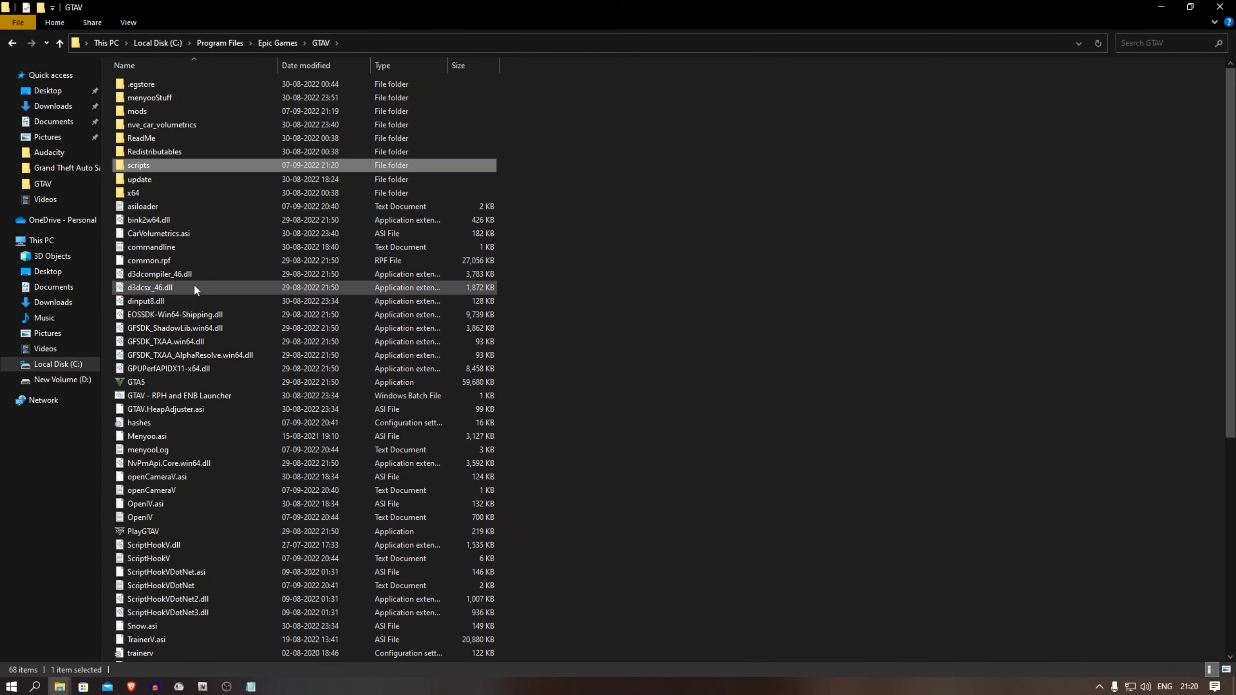
{"action": "double_click", "coordinate": [176, 166]}
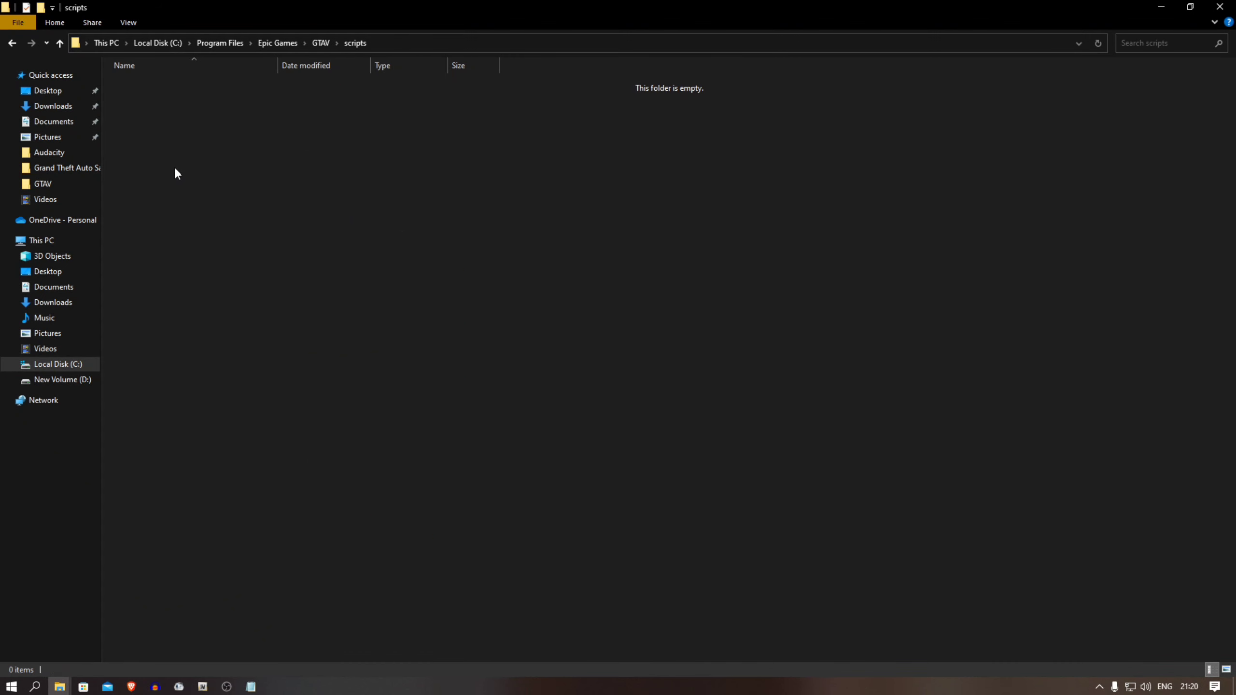
Extract the Release archive in the desktop's GTA 5 MOD folder to its own Release folder with 7-Zip, and open the extracted folder.
{"action": "left_click", "coordinate": [1161, 7]}
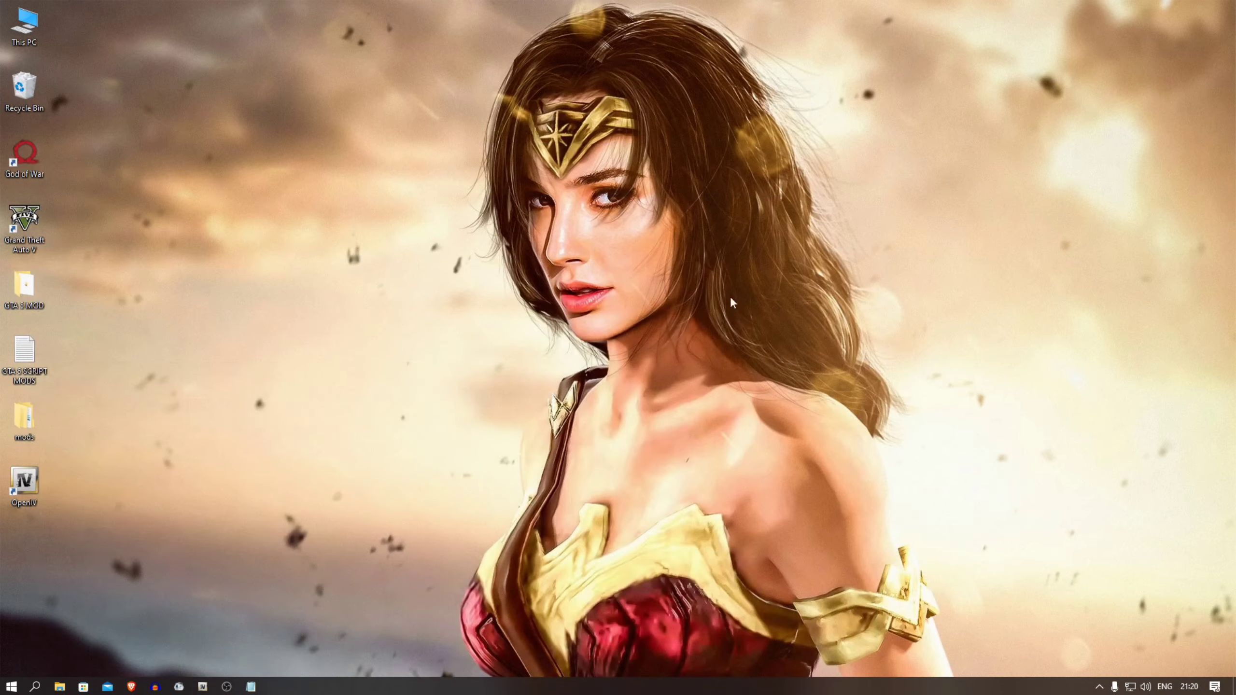
{"action": "double_click", "coordinate": [27, 297]}
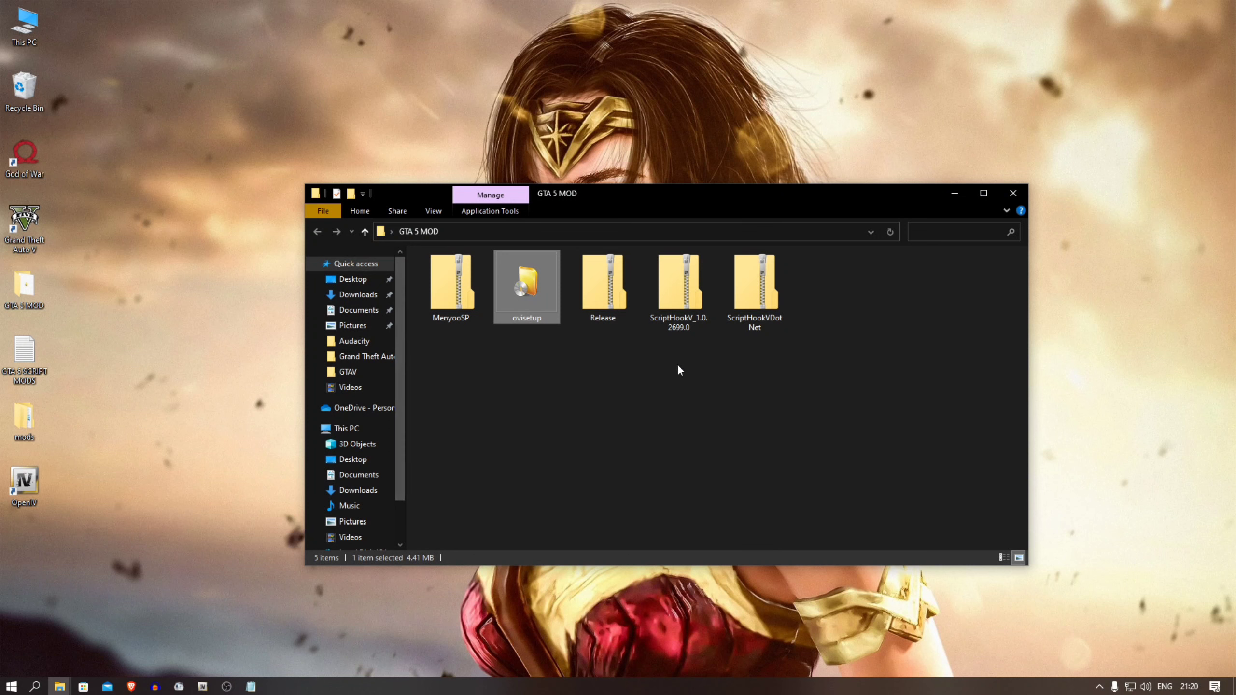
{"action": "right_click", "coordinate": [589, 295]}
{"action": "mouse_move", "coordinate": [670, 366]}
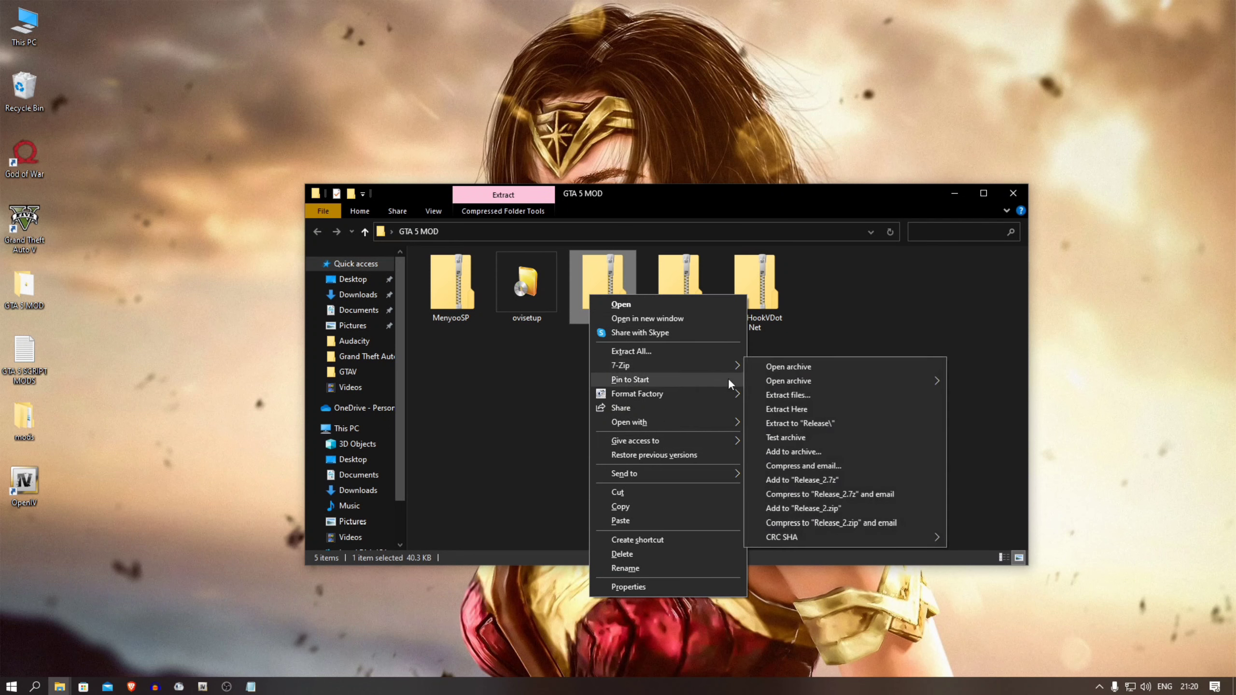
{"action": "left_click", "coordinate": [787, 423]}
{"action": "right_click", "coordinate": [585, 297]}
{"action": "mouse_move", "coordinate": [662, 373]}
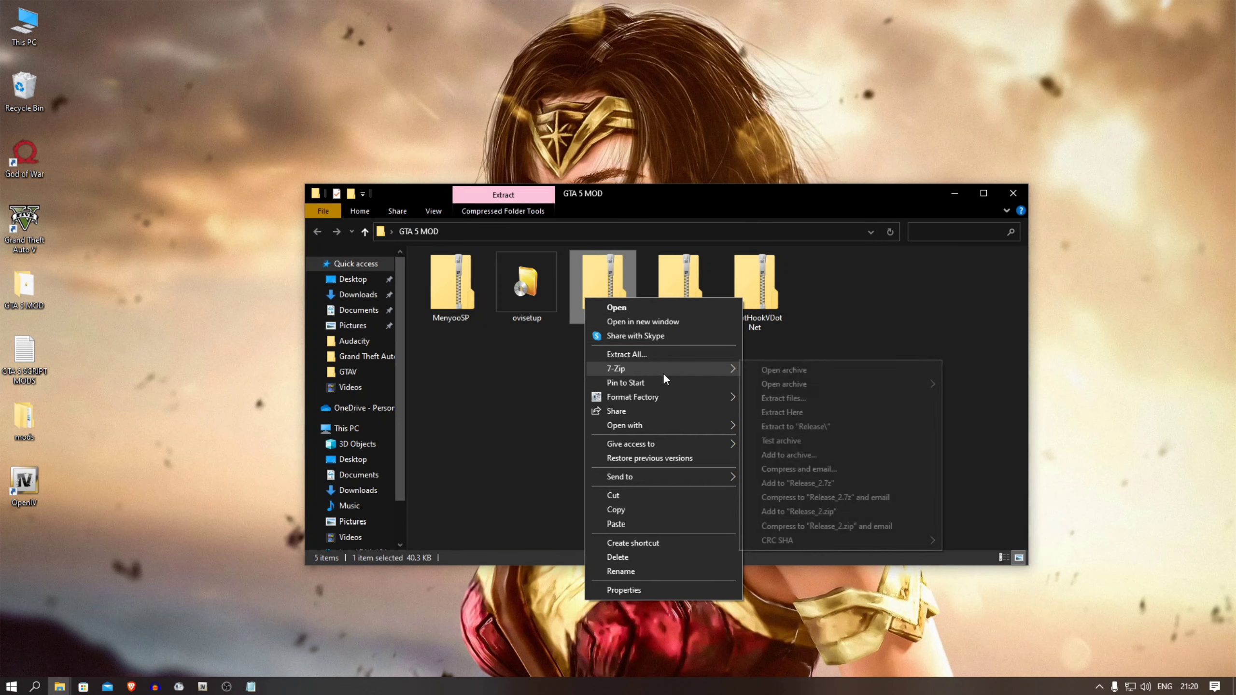
{"action": "left_click", "coordinate": [892, 430]}
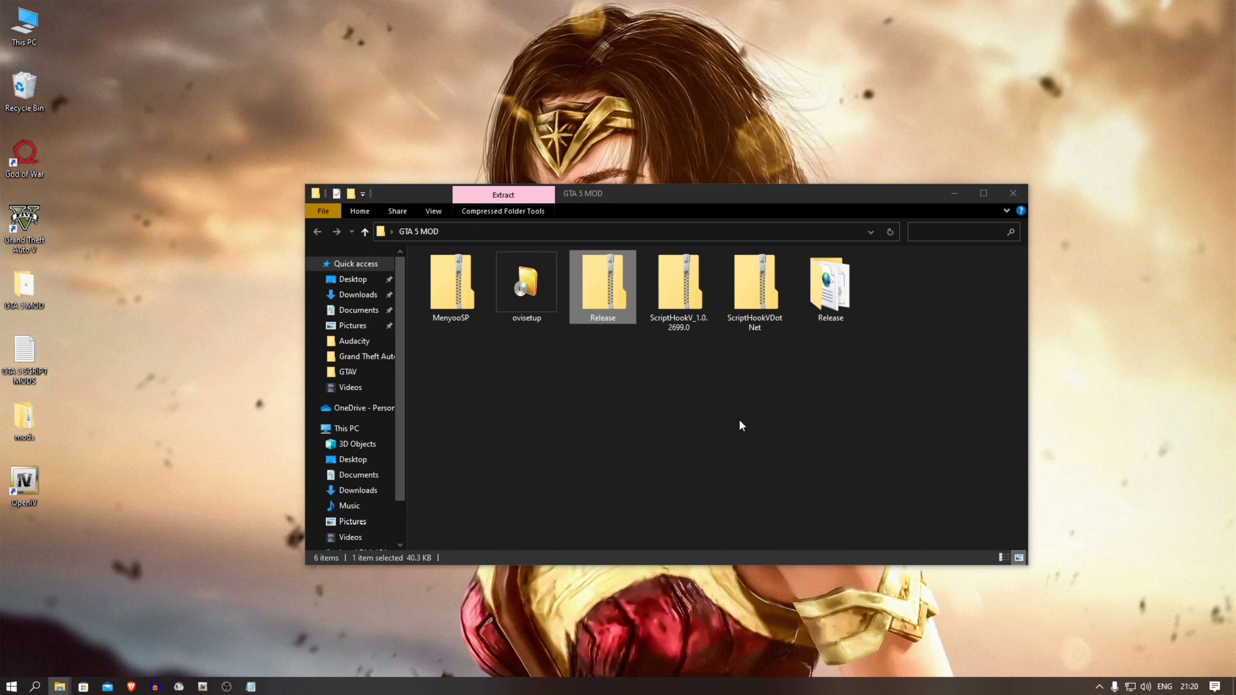
{"action": "double_click", "coordinate": [452, 300]}
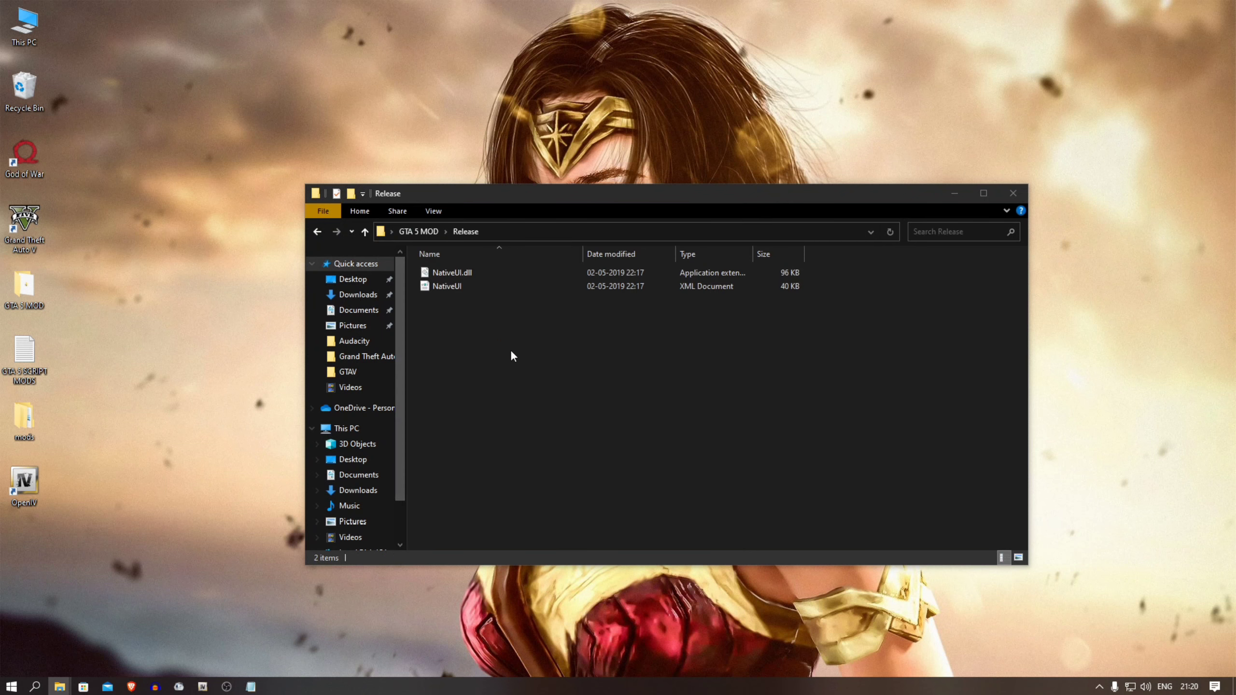
Copy both NativeUI files from the extracted Release folder and paste them into the GTAV scripts folder.
{"action": "key", "text": "ctrl+a"}
{"action": "right_click", "coordinate": [465, 273]}
{"action": "left_click", "coordinate": [509, 383]}
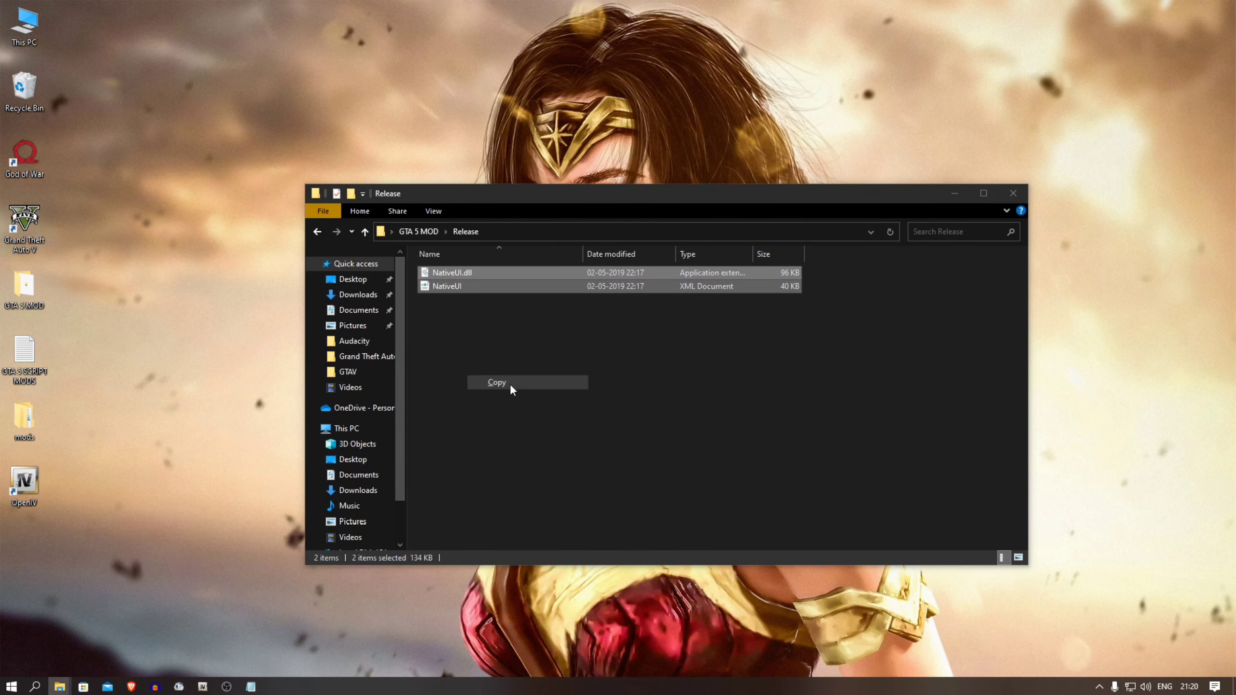
{"action": "left_click", "coordinate": [60, 687]}
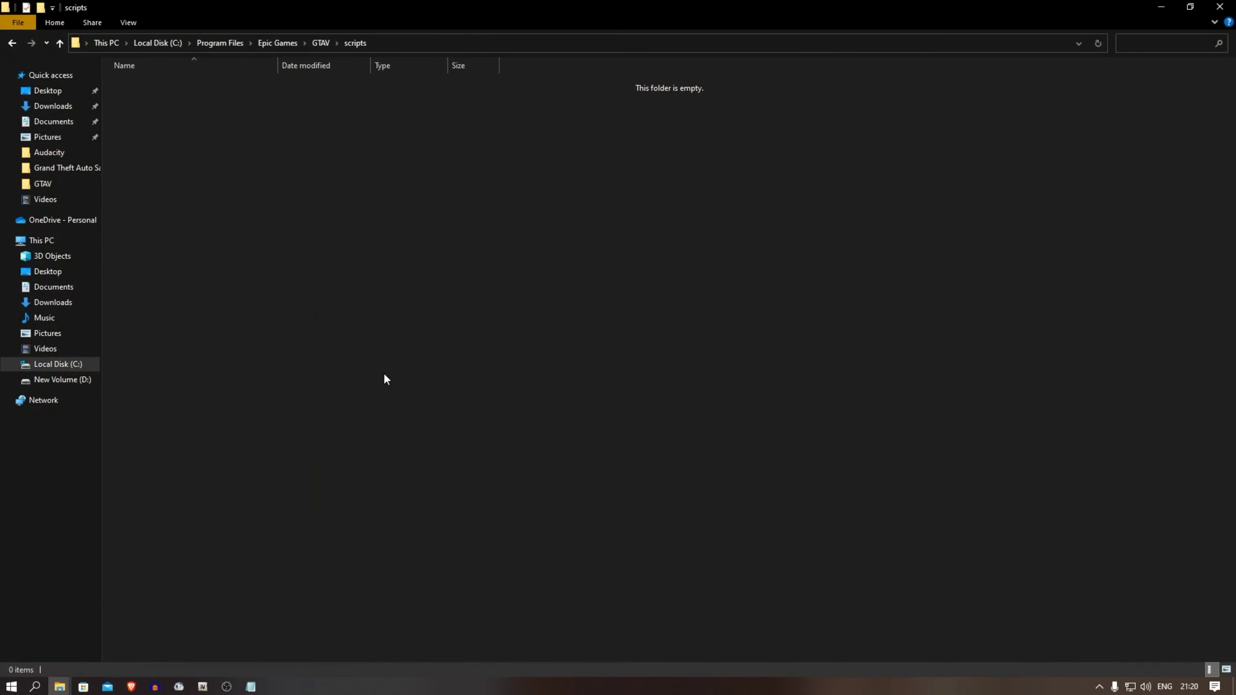
{"action": "right_click", "coordinate": [383, 374]}
{"action": "left_click", "coordinate": [422, 468]}
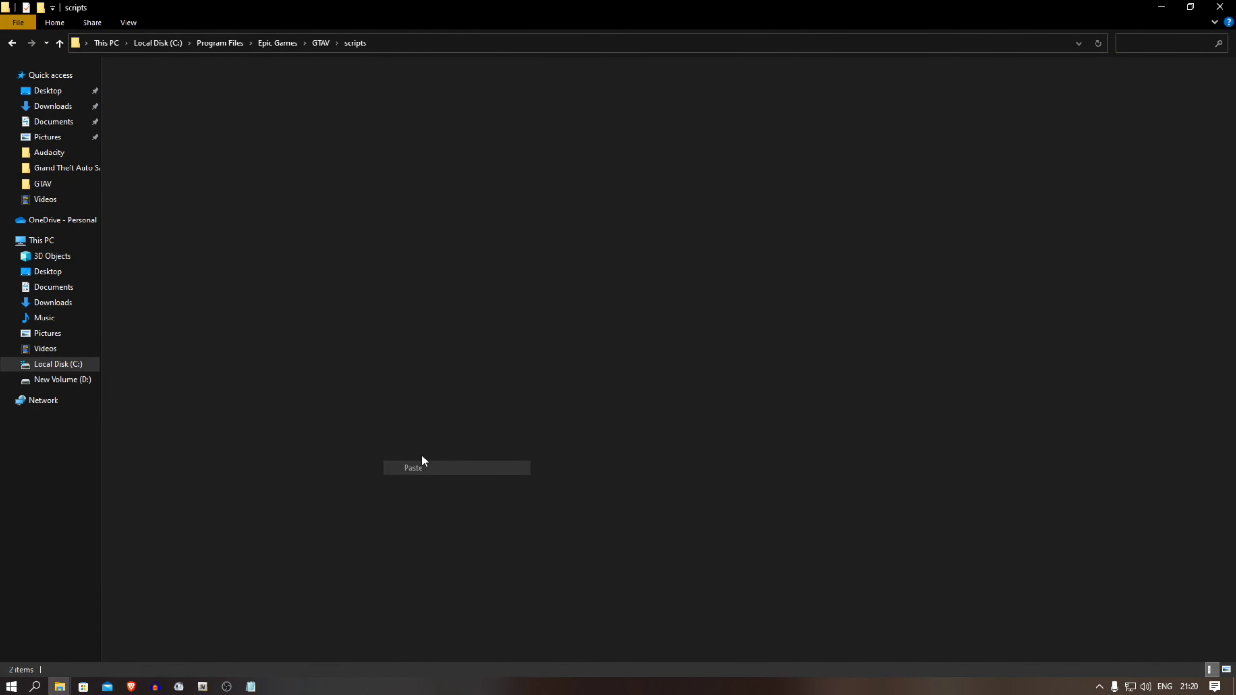
{"action": "left_click", "coordinate": [468, 398]}
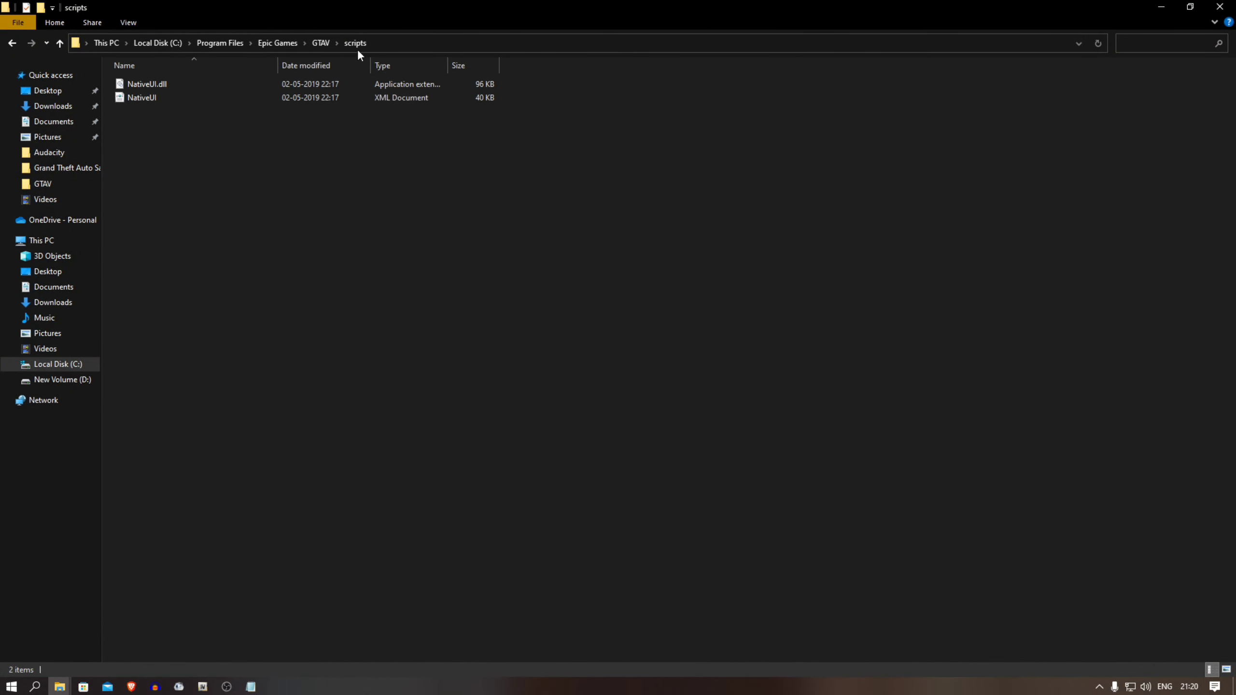
Go back to the GTAV game folder and arrange its window alongside the Release folder window.
{"action": "left_click", "coordinate": [323, 43]}
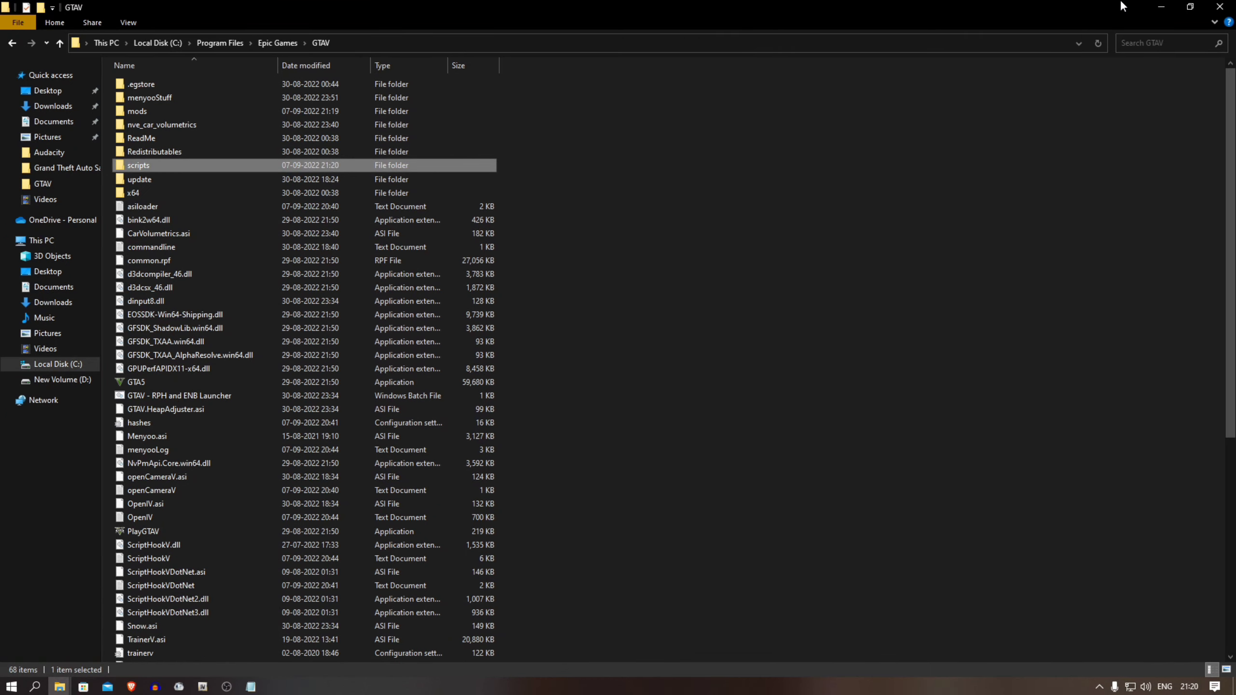
{"action": "left_click_drag", "start_coordinate": [1121, 4], "coordinate": [460, 330]}
{"action": "left_click_drag", "start_coordinate": [652, 196], "coordinate": [724, 172]}
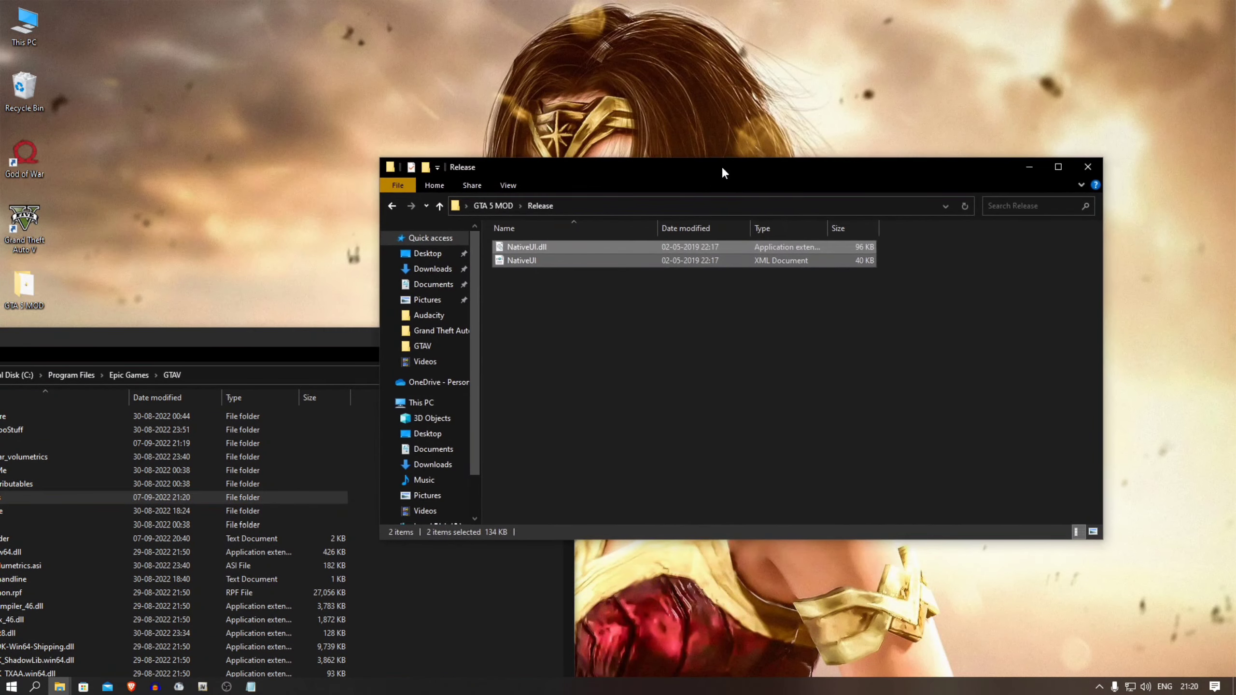
Delete the Release folder and the Release archive from the GTA 5 MOD folder.
{"action": "left_click", "coordinate": [494, 205]}
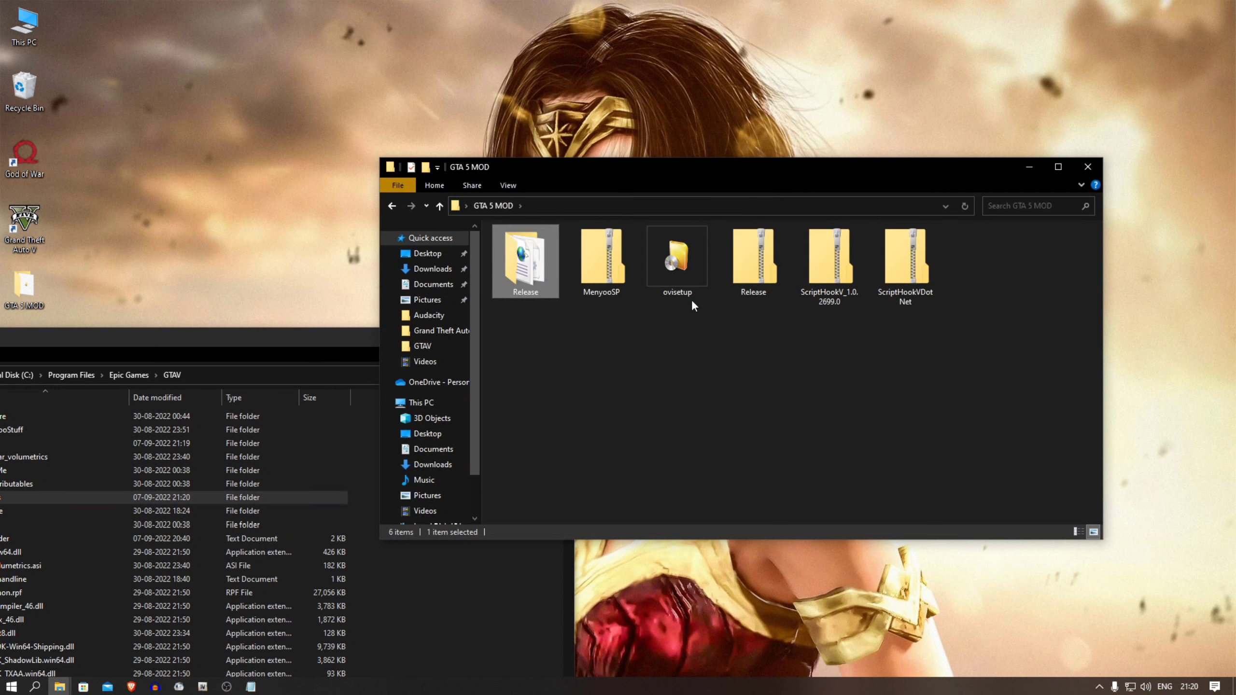
{"action": "left_click", "coordinate": [758, 265], "text": "ctrl"}
{"action": "right_click", "coordinate": [761, 268]}
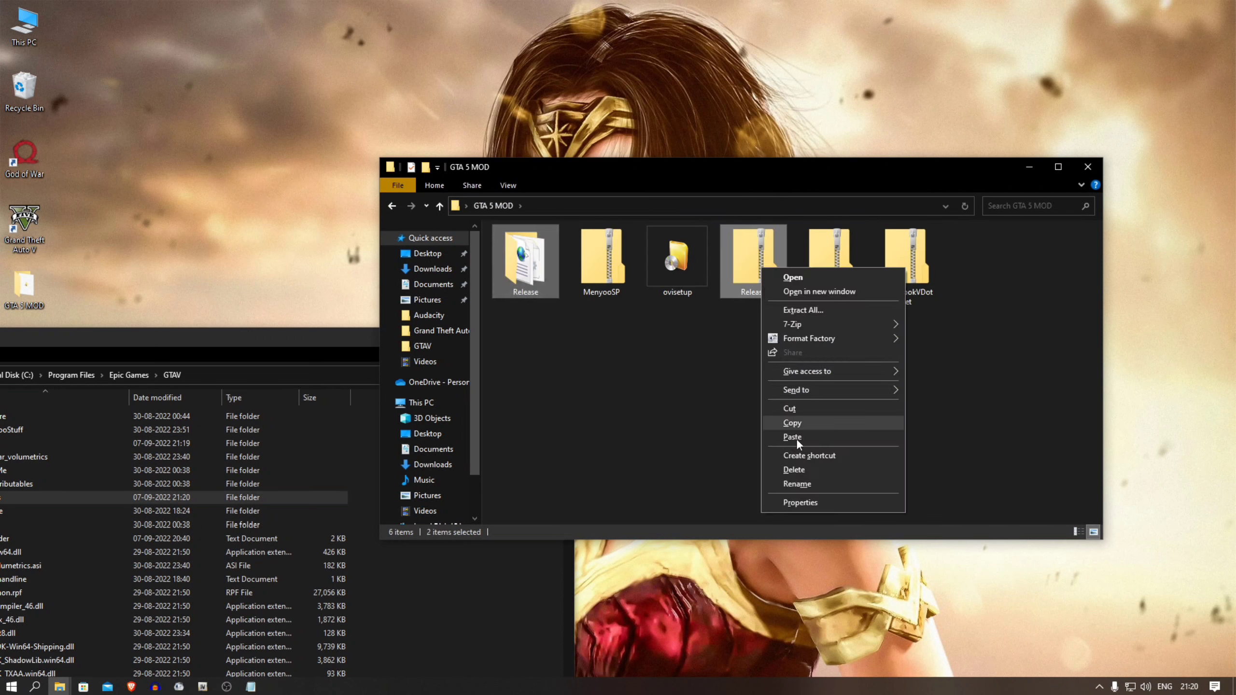
{"action": "left_click", "coordinate": [800, 467]}
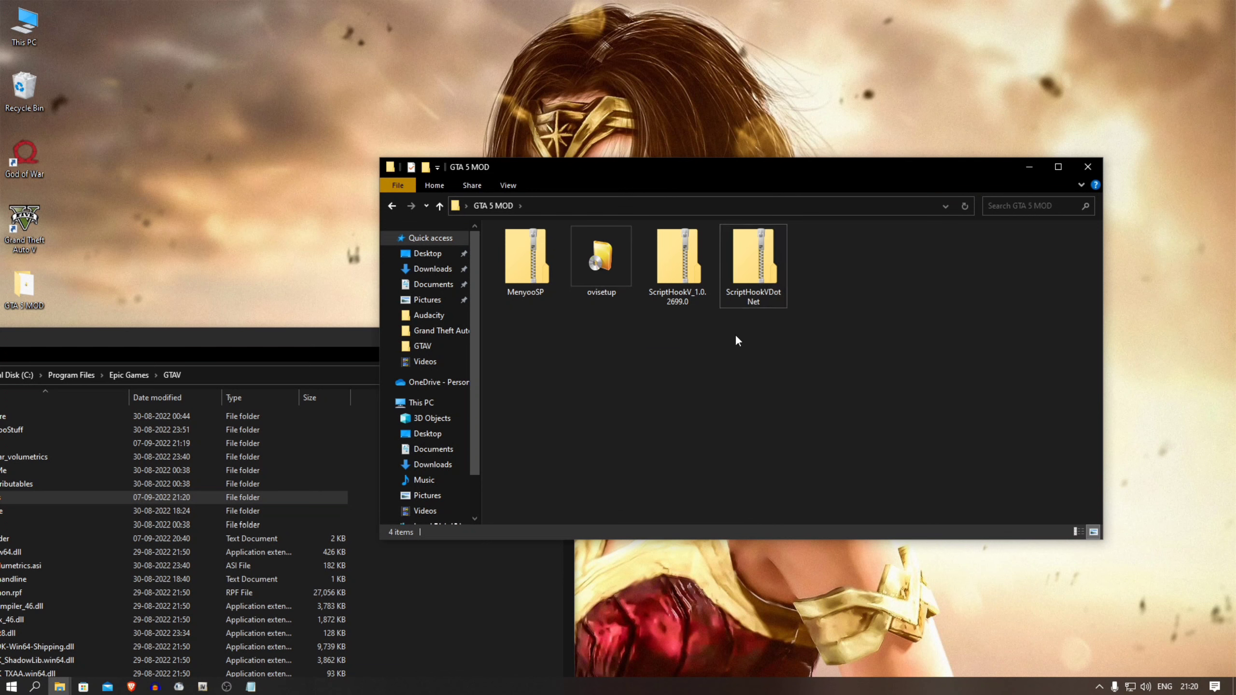
Extract the ScriptHookV_1.0.2699.0 archive to its own folder with 7-Zip, and open the extracted bin folder.
{"action": "right_click", "coordinate": [684, 267]}
{"action": "mouse_move", "coordinate": [760, 339]}
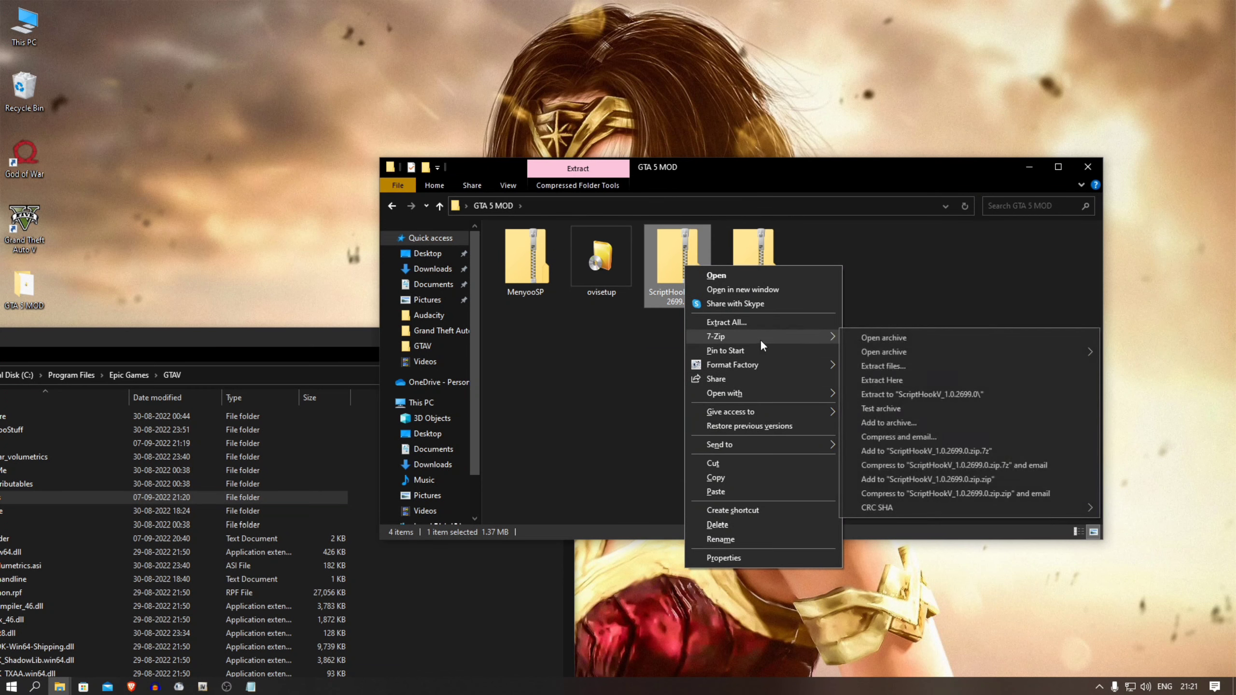
{"action": "left_click", "coordinate": [882, 393]}
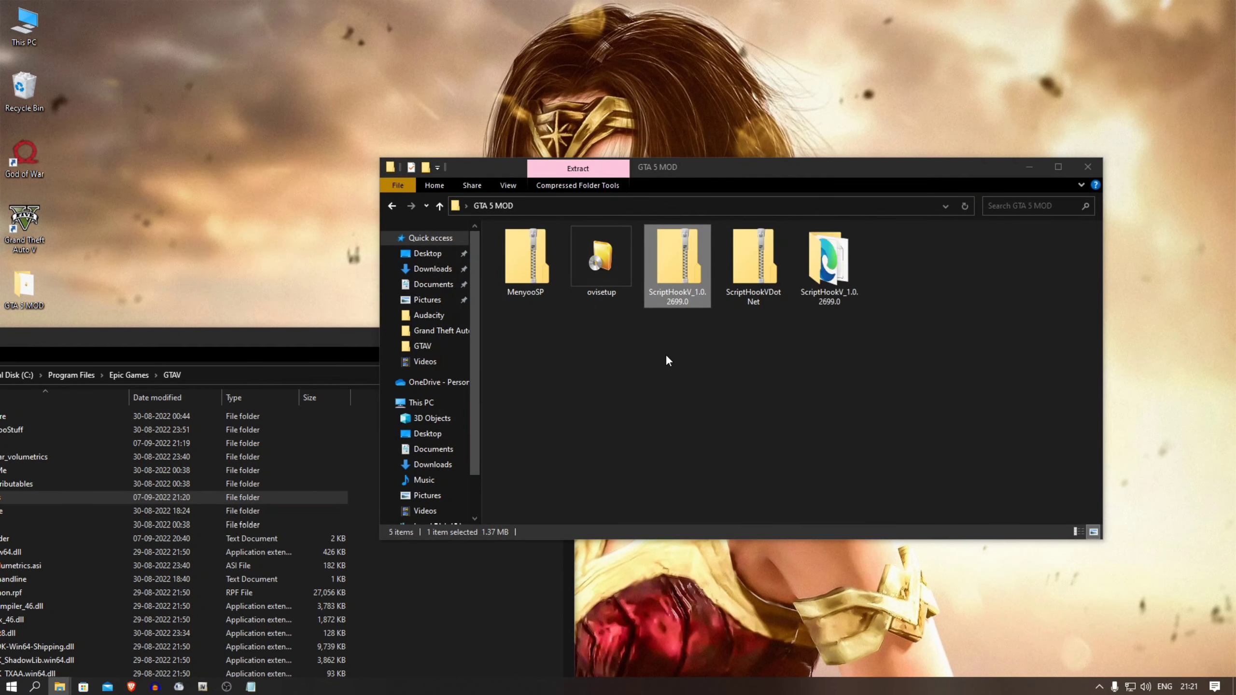
{"action": "double_click", "coordinate": [808, 282]}
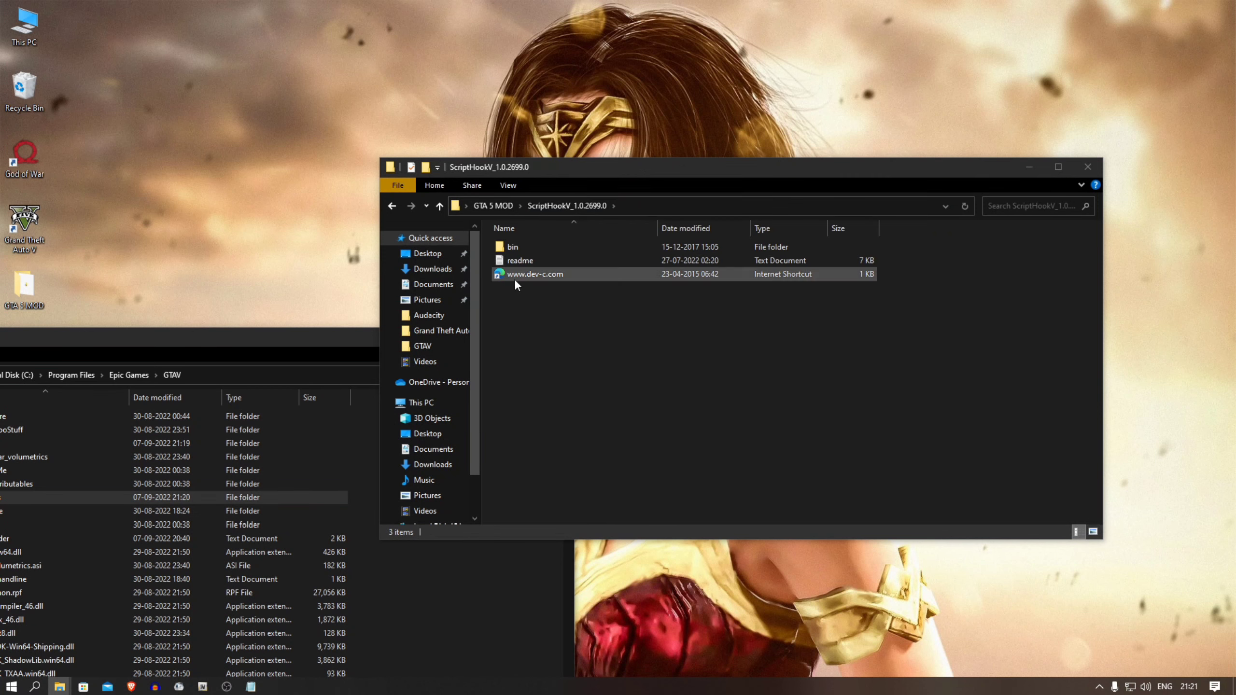
{"action": "left_click", "coordinate": [536, 251]}
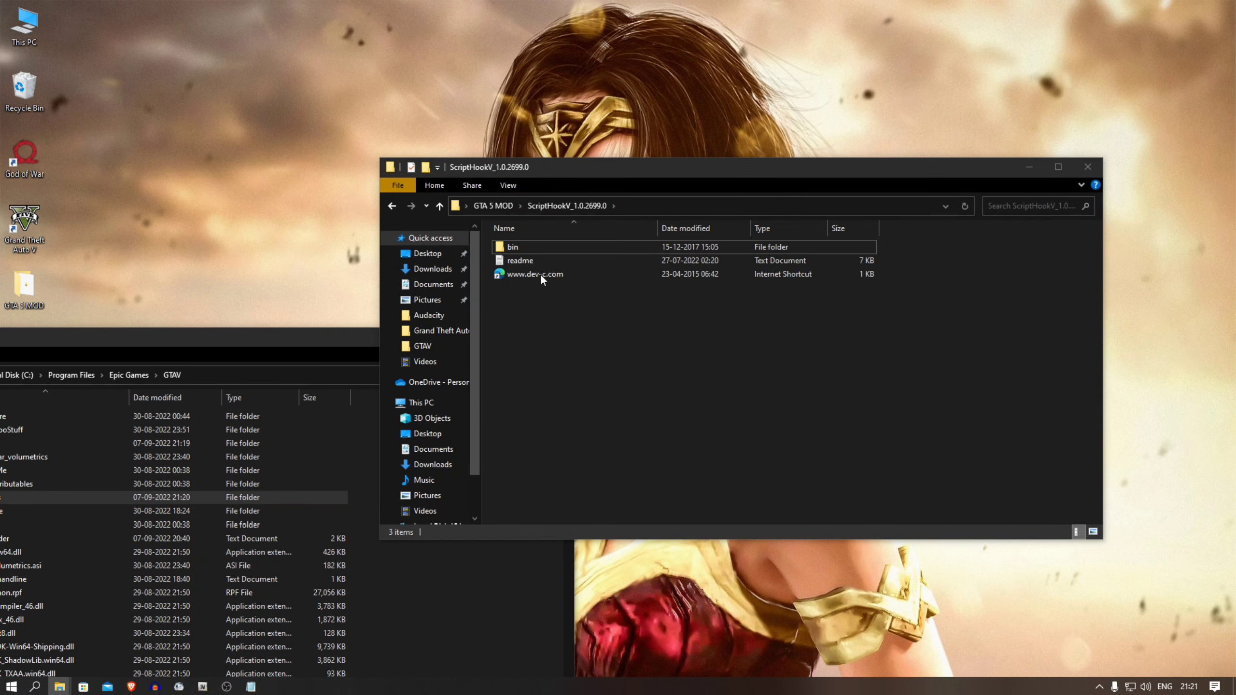
{"action": "double_click", "coordinate": [529, 248]}
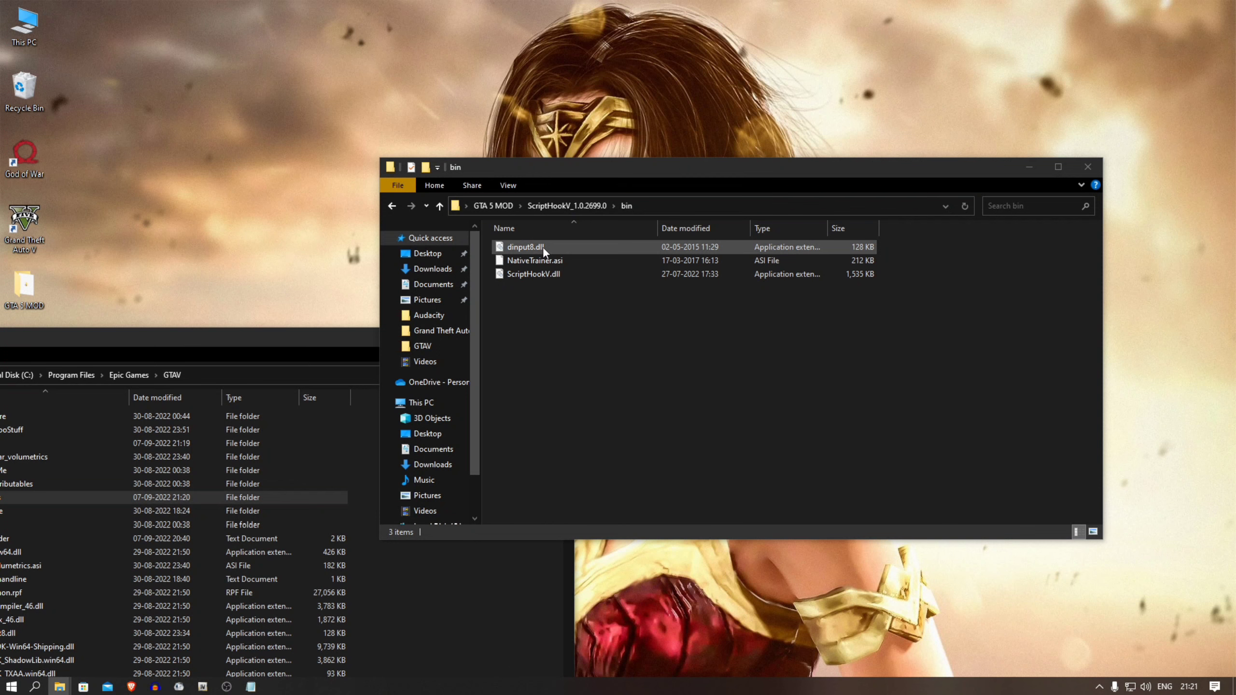
Move dinput8.dll and ScriptHookV.dll from the bin folder into the GTAV folder, replacing the existing files.
{"action": "left_click", "coordinate": [538, 246]}
{"action": "left_click", "coordinate": [564, 275], "text": "ctrl"}
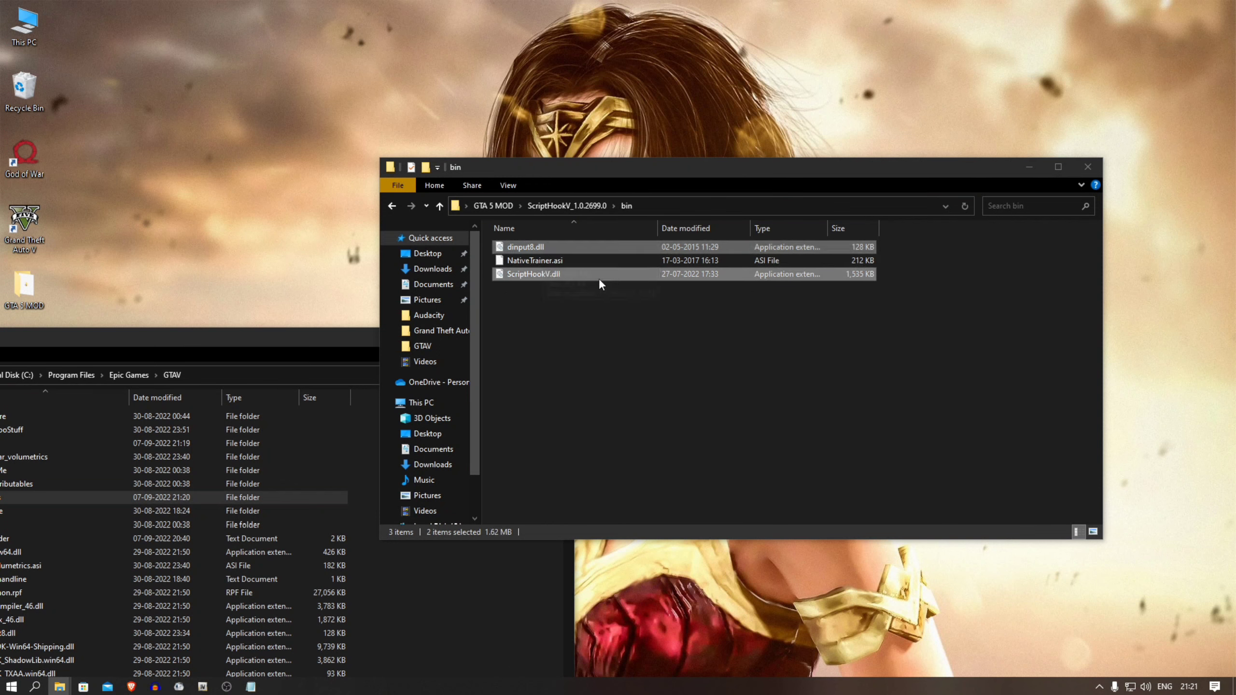
{"action": "left_click_drag", "start_coordinate": [574, 246], "coordinate": [400, 593]}
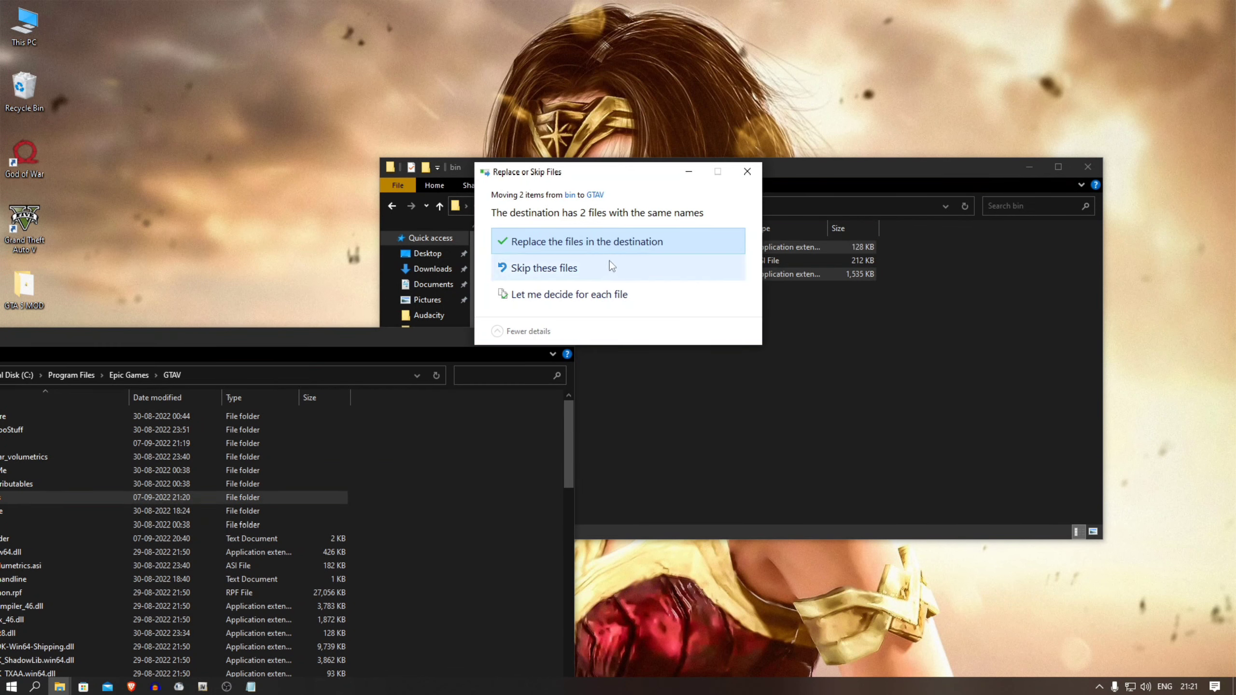
{"action": "left_click", "coordinate": [555, 241]}
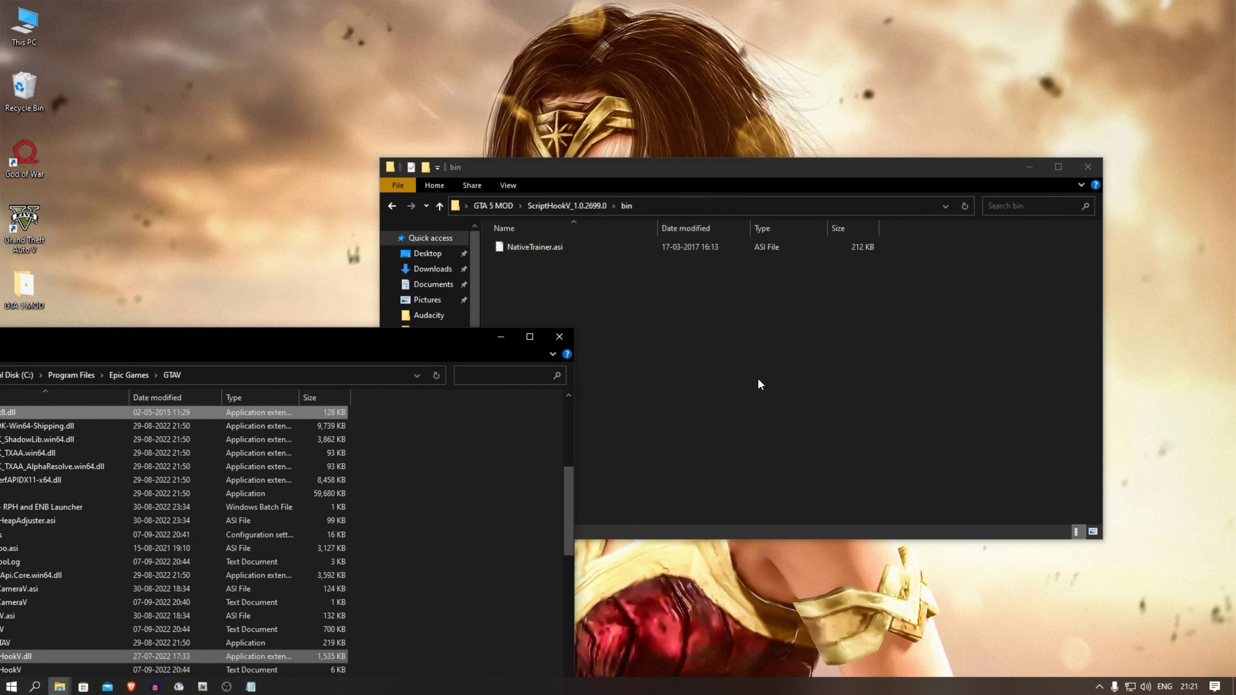
Return to the GTA 5 MOD folder and delete the ScriptHookV_1.0.2699.0 folder and archive.
{"action": "left_click", "coordinate": [567, 205]}
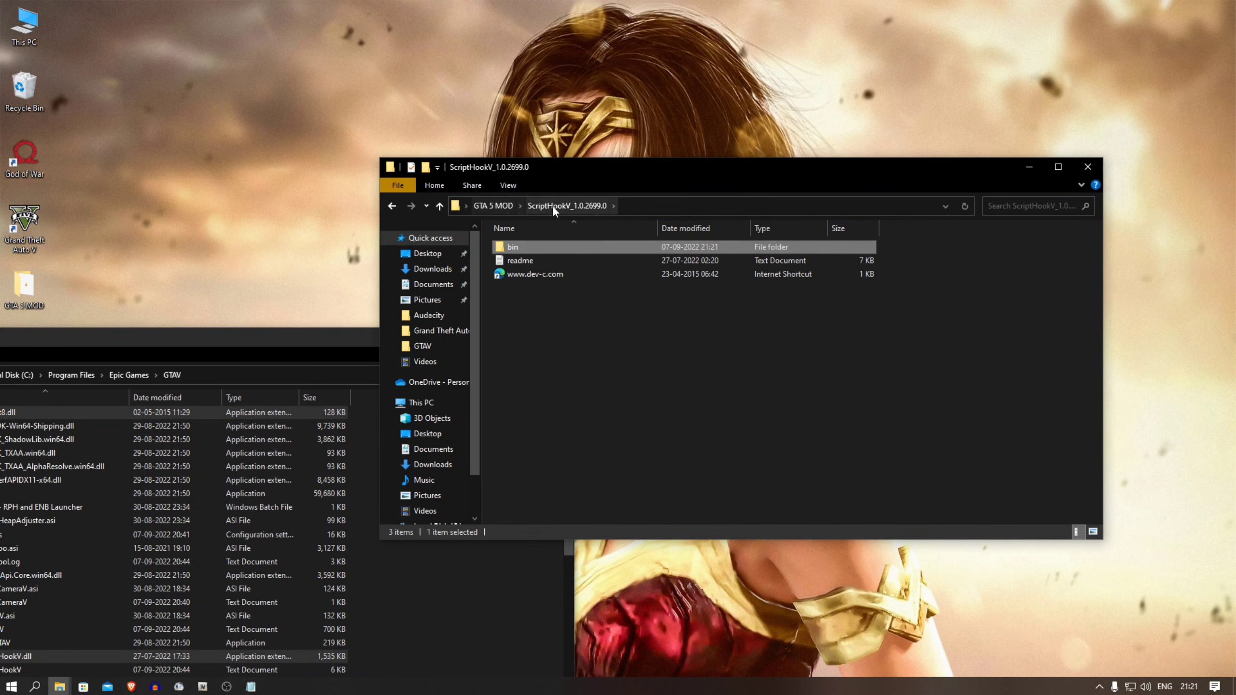
{"action": "left_click", "coordinate": [492, 206]}
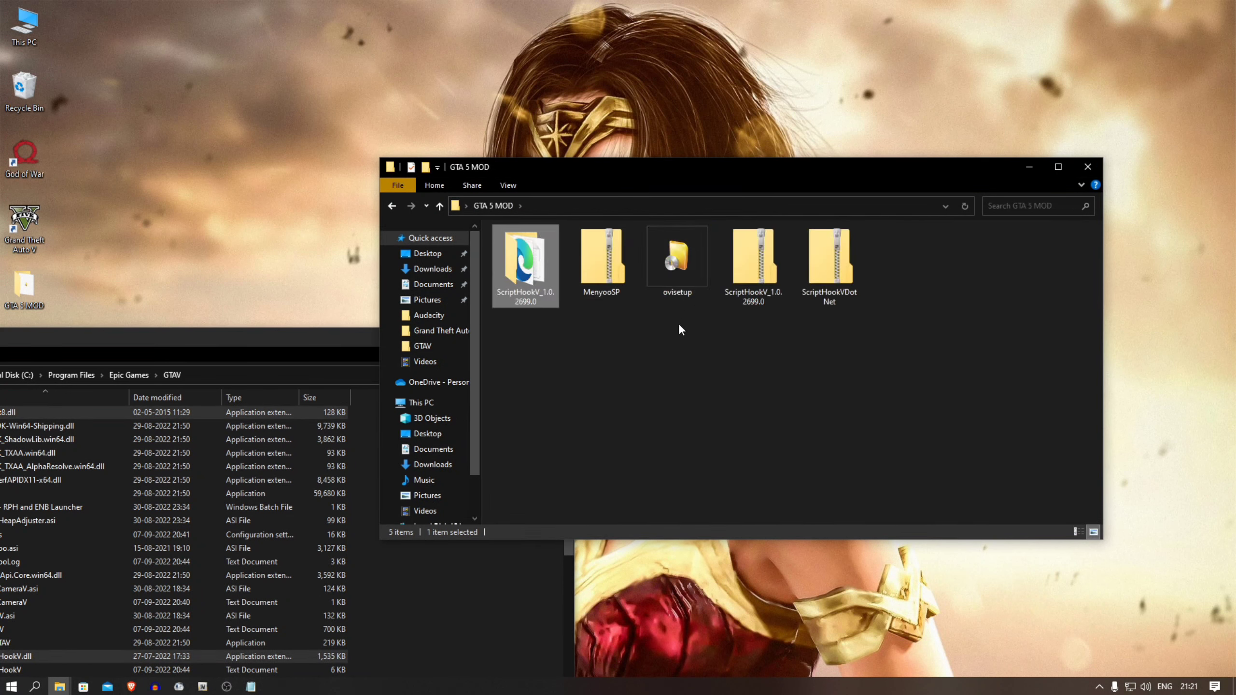
{"action": "left_click", "coordinate": [744, 266], "text": "ctrl"}
{"action": "right_click", "coordinate": [743, 266]}
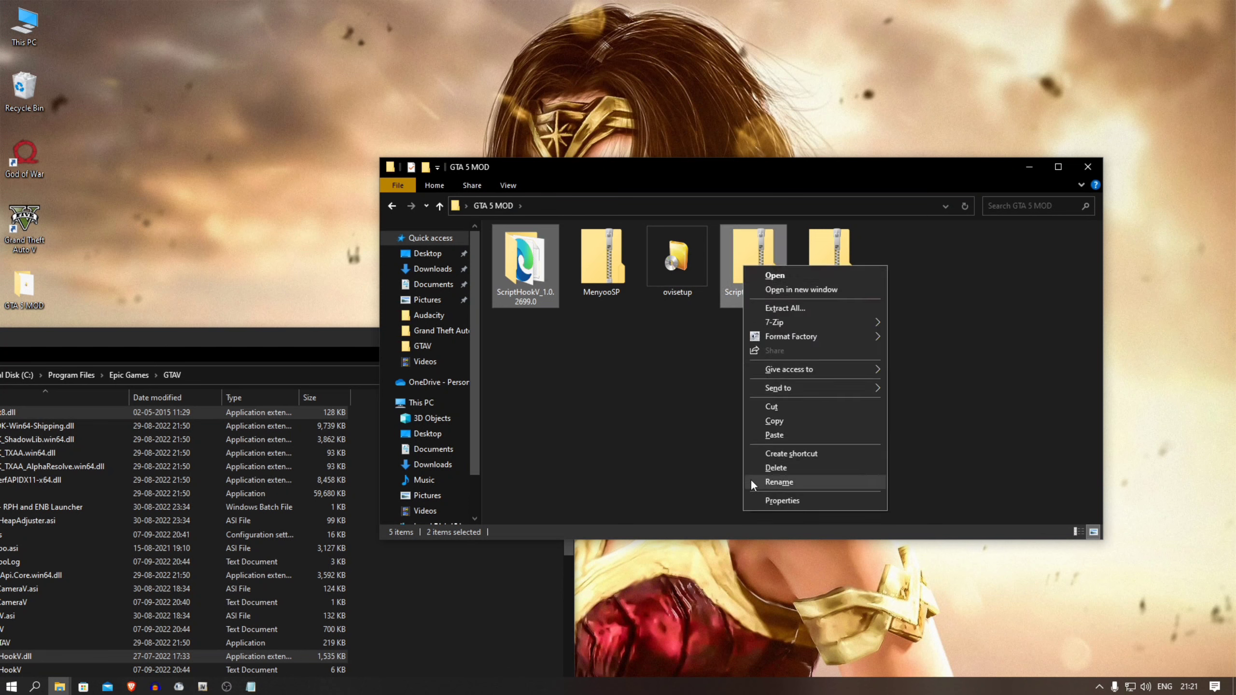
{"action": "left_click", "coordinate": [753, 465]}
Extract the ScriptHookVDotNet archive to its own folder with 7-Zip, and open the extracted folder.
{"action": "right_click", "coordinate": [675, 267]}
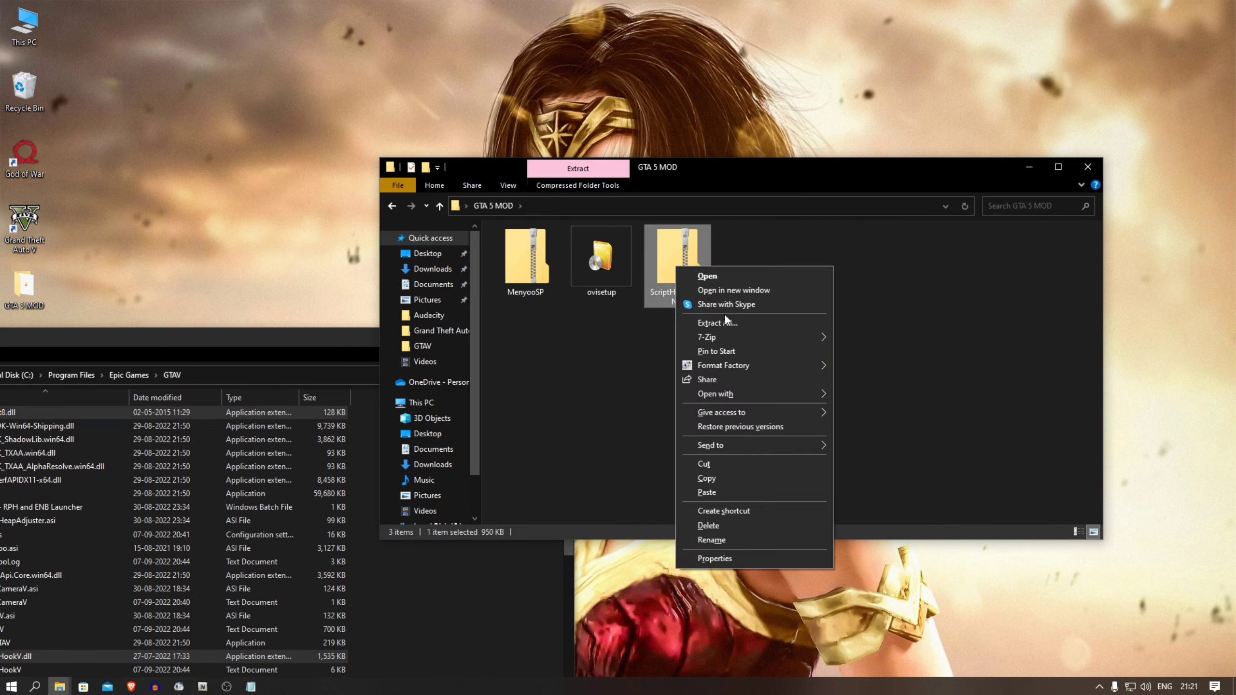
{"action": "mouse_move", "coordinate": [751, 339]}
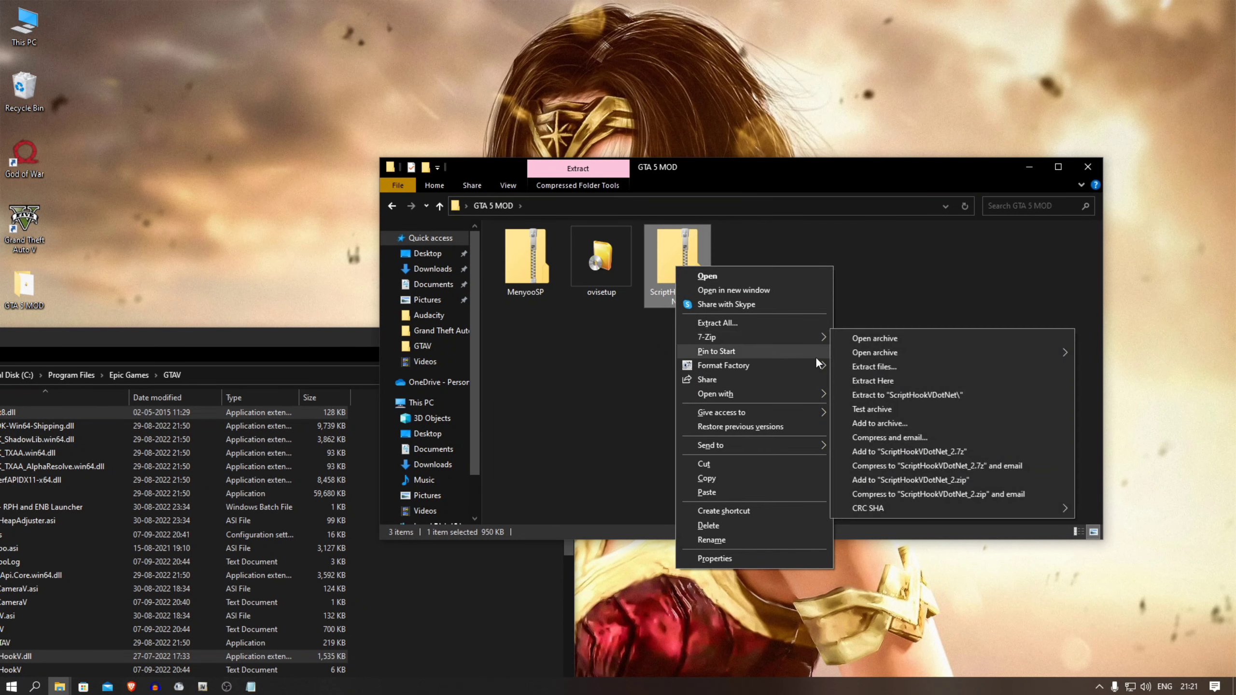
{"action": "left_click", "coordinate": [870, 394]}
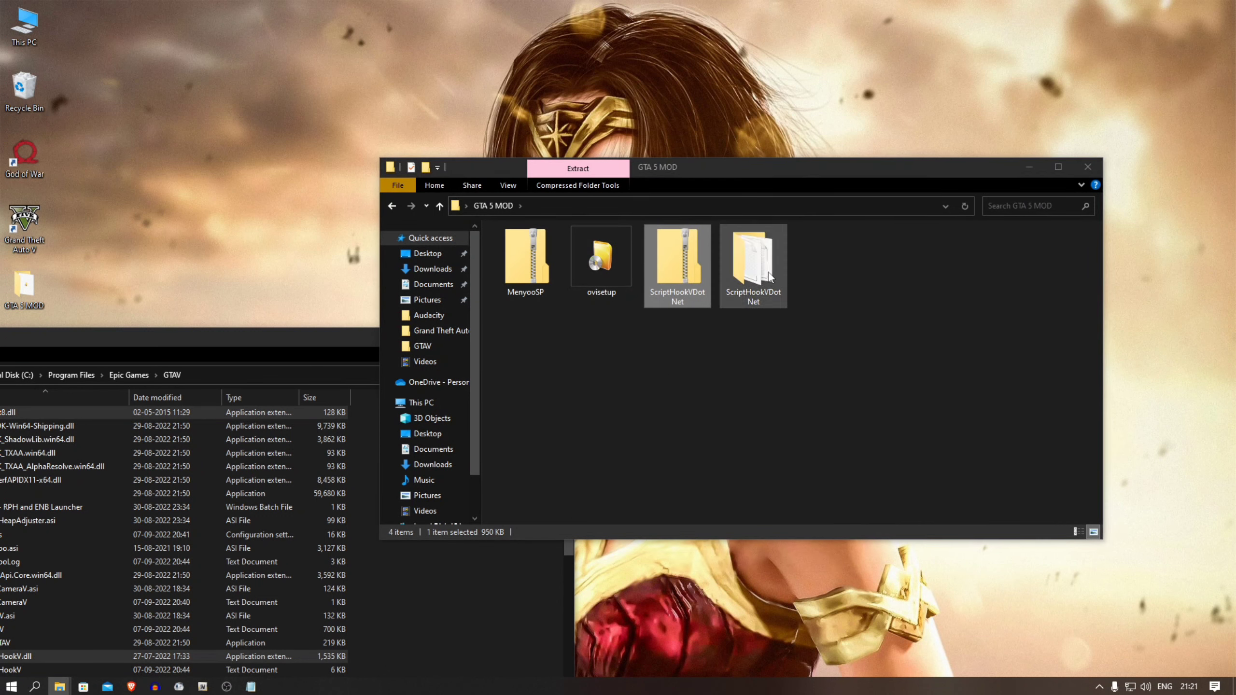
{"action": "double_click", "coordinate": [769, 274]}
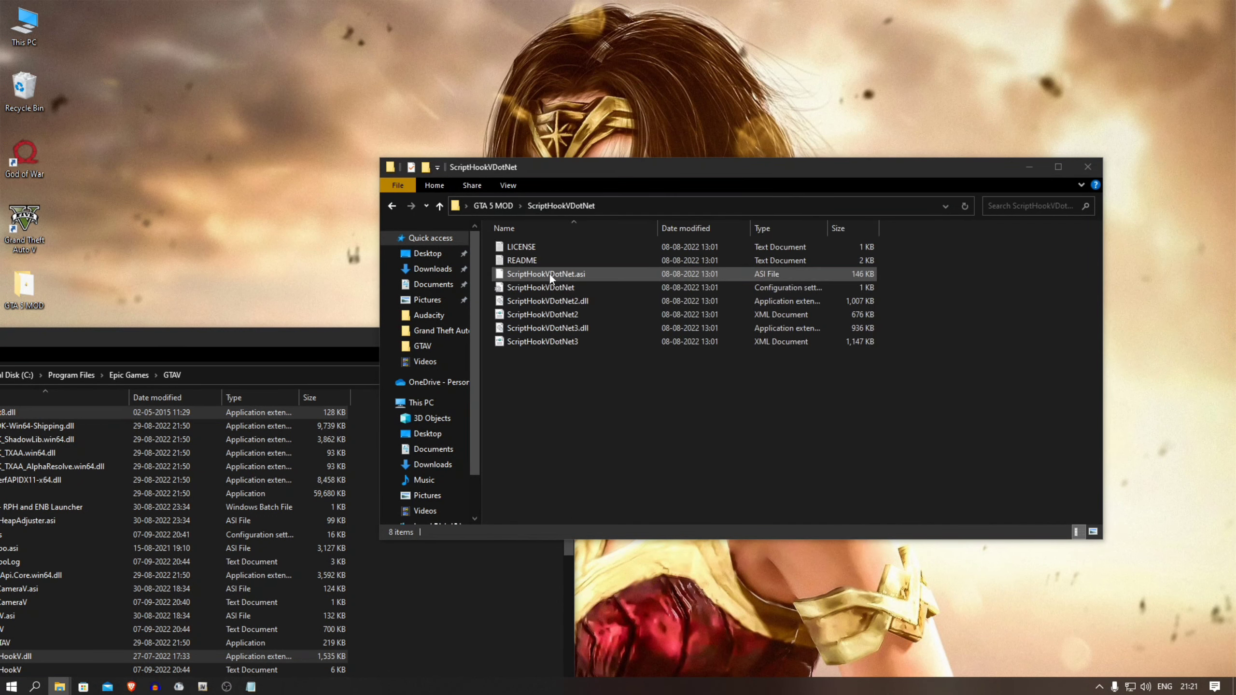
Move ScriptHookVDotNet.asi, ScriptHookVDotNet2.dll and ScriptHookVDotNet3.dll into the GTAV folder, replacing the existing files.
{"action": "left_click", "coordinate": [574, 327]}
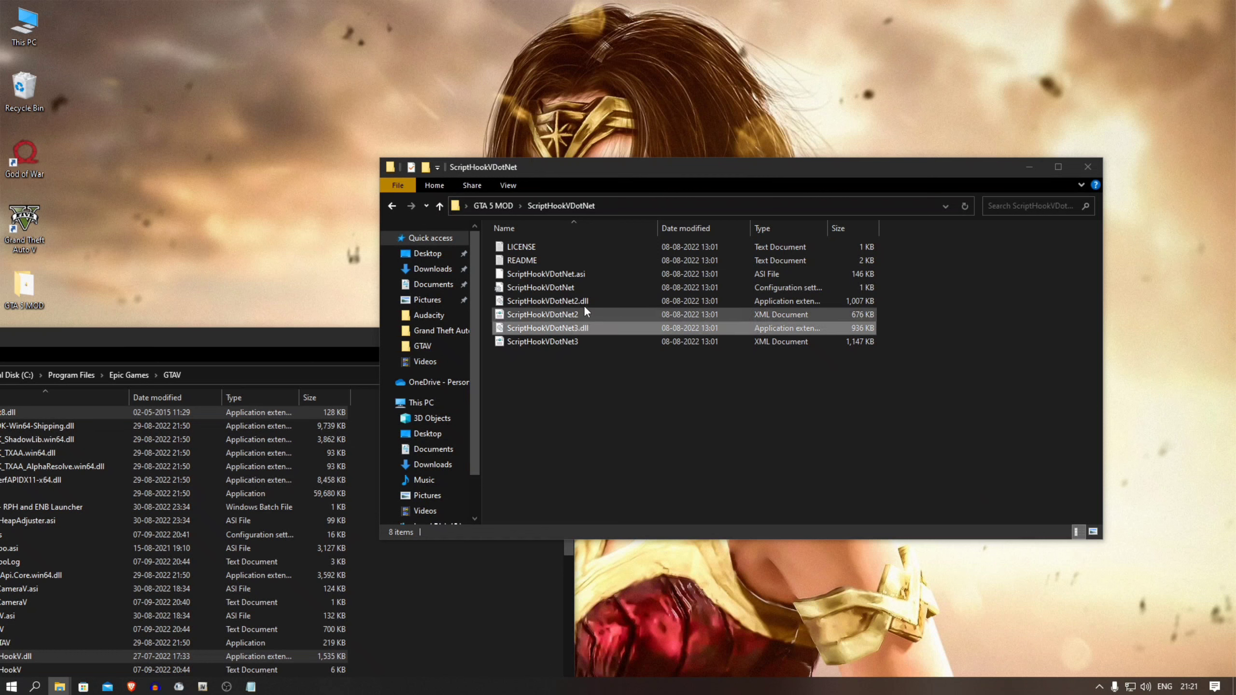
{"action": "left_click", "coordinate": [583, 300], "text": "ctrl"}
{"action": "left_click", "coordinate": [581, 274], "text": "ctrl"}
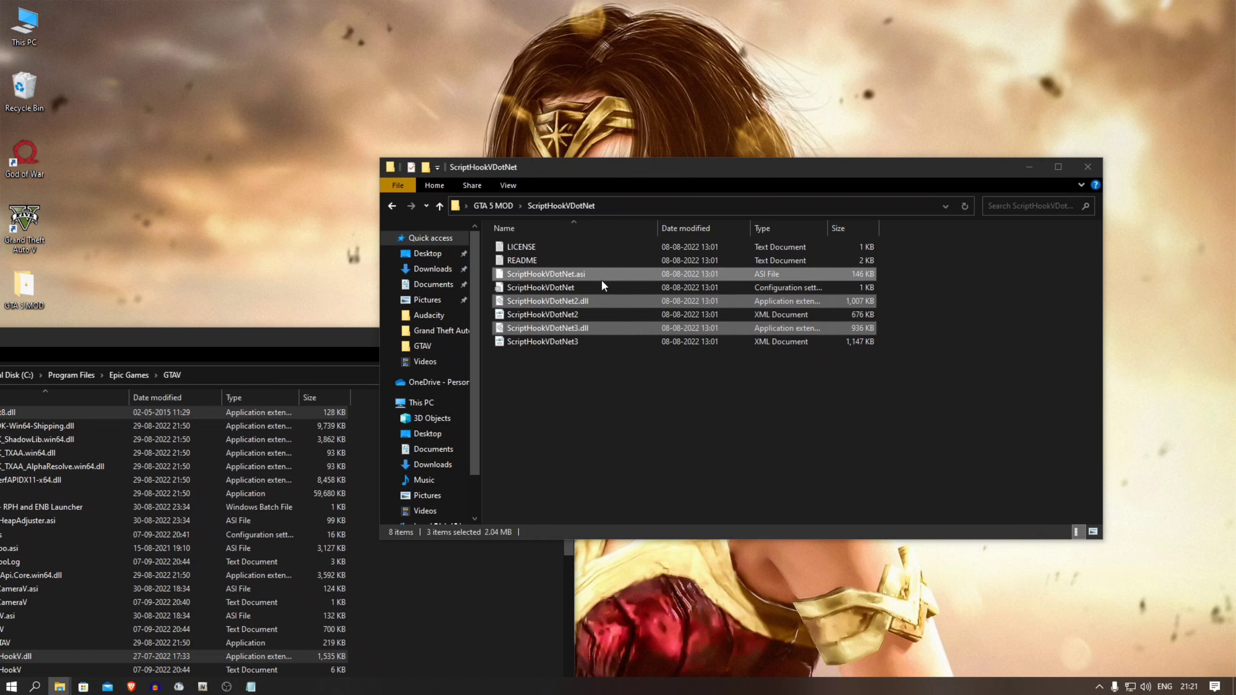
{"action": "left_click_drag", "start_coordinate": [575, 274], "coordinate": [454, 606]}
{"action": "left_click", "coordinate": [611, 263]}
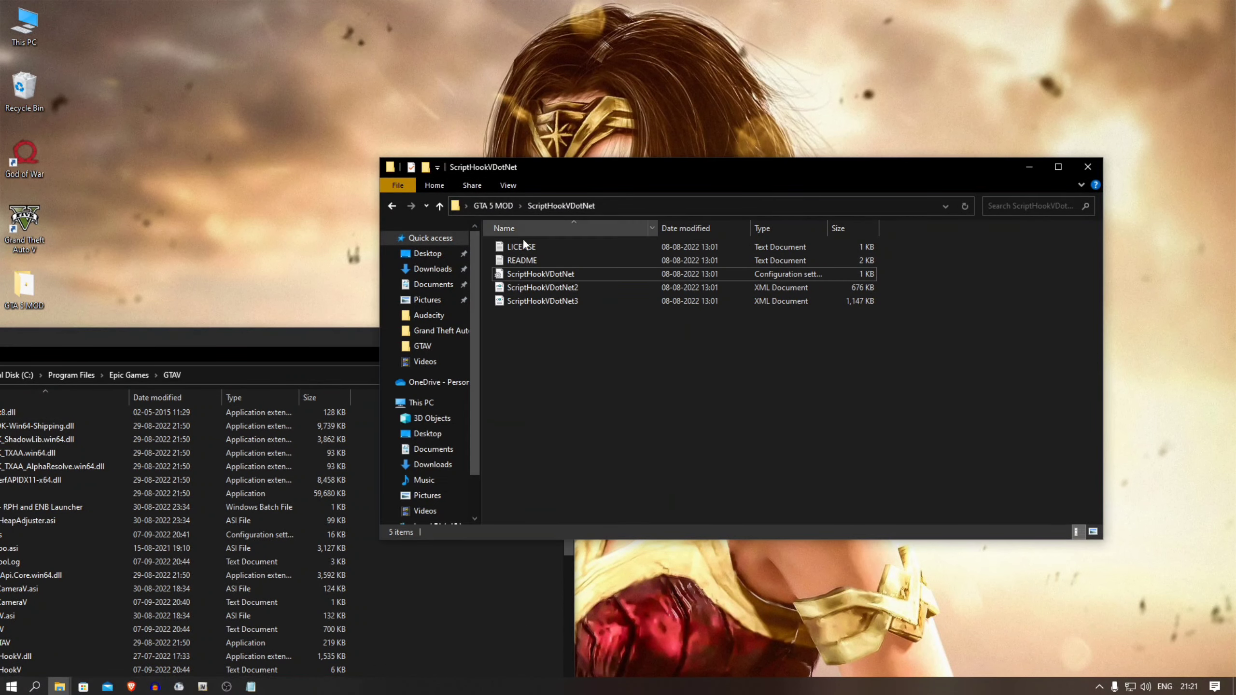
Return to the GTA 5 MOD folder and delete the ScriptHookVDotNet folder and archive.
{"action": "left_click", "coordinate": [511, 207]}
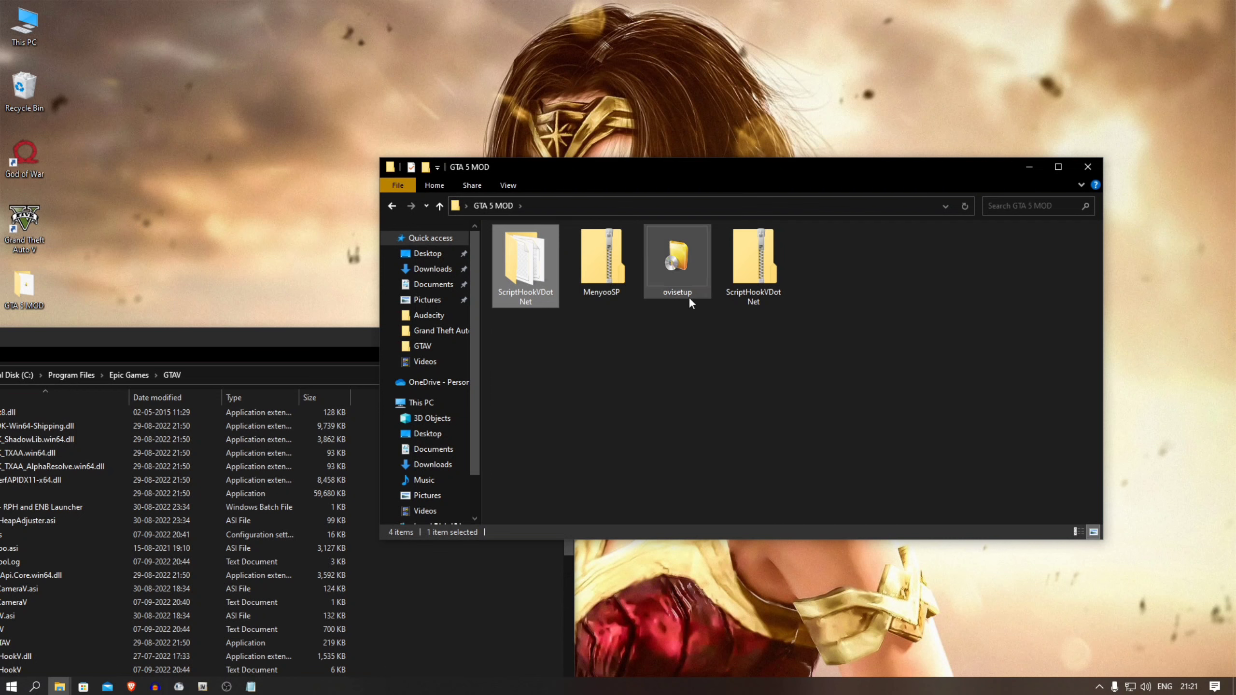
{"action": "left_click", "coordinate": [753, 263], "text": "ctrl"}
{"action": "right_click", "coordinate": [760, 276]}
{"action": "left_click", "coordinate": [778, 471]}
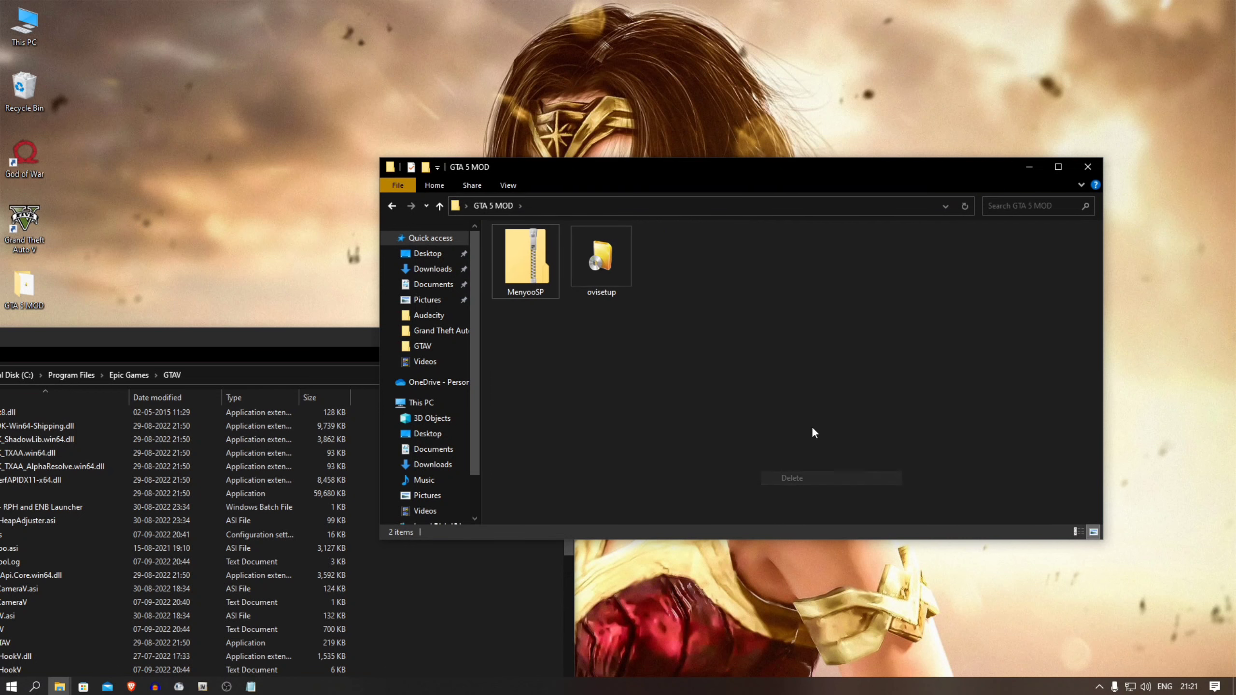
Extract the MenyooSP archive to its own folder with 7-Zip, and open the extracted folder.
{"action": "right_click", "coordinate": [554, 274]}
{"action": "mouse_move", "coordinate": [628, 335]}
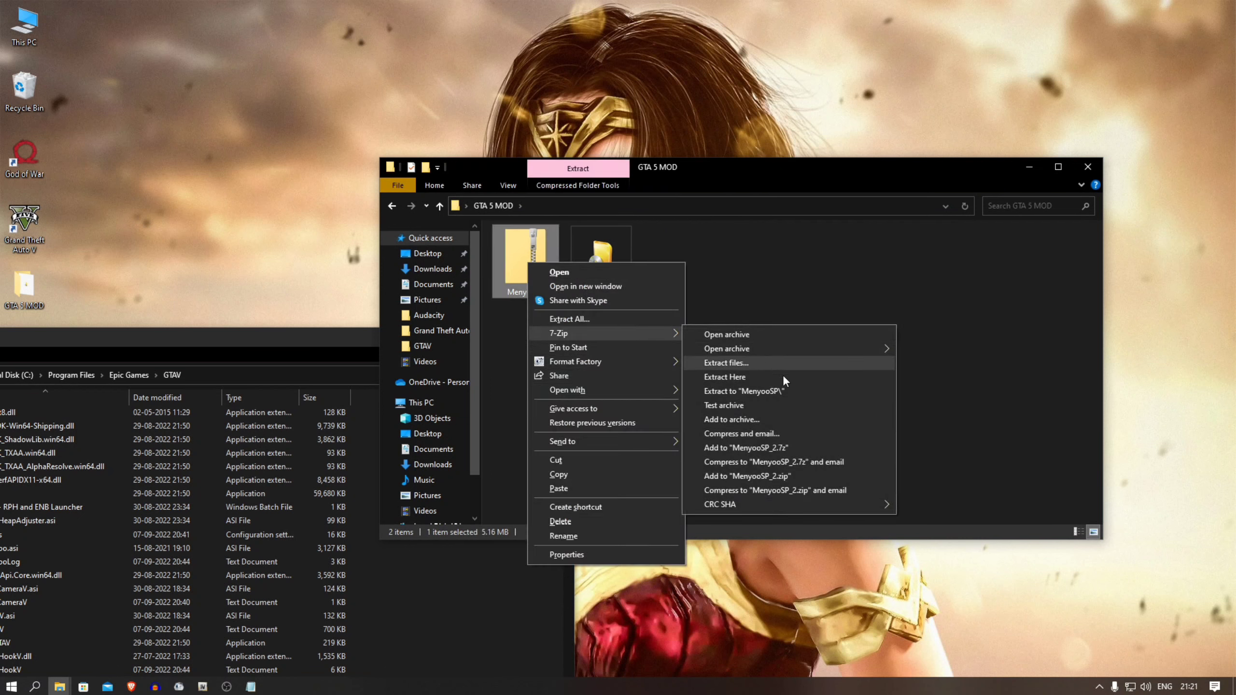
{"action": "left_click", "coordinate": [781, 390]}
{"action": "double_click", "coordinate": [525, 262]}
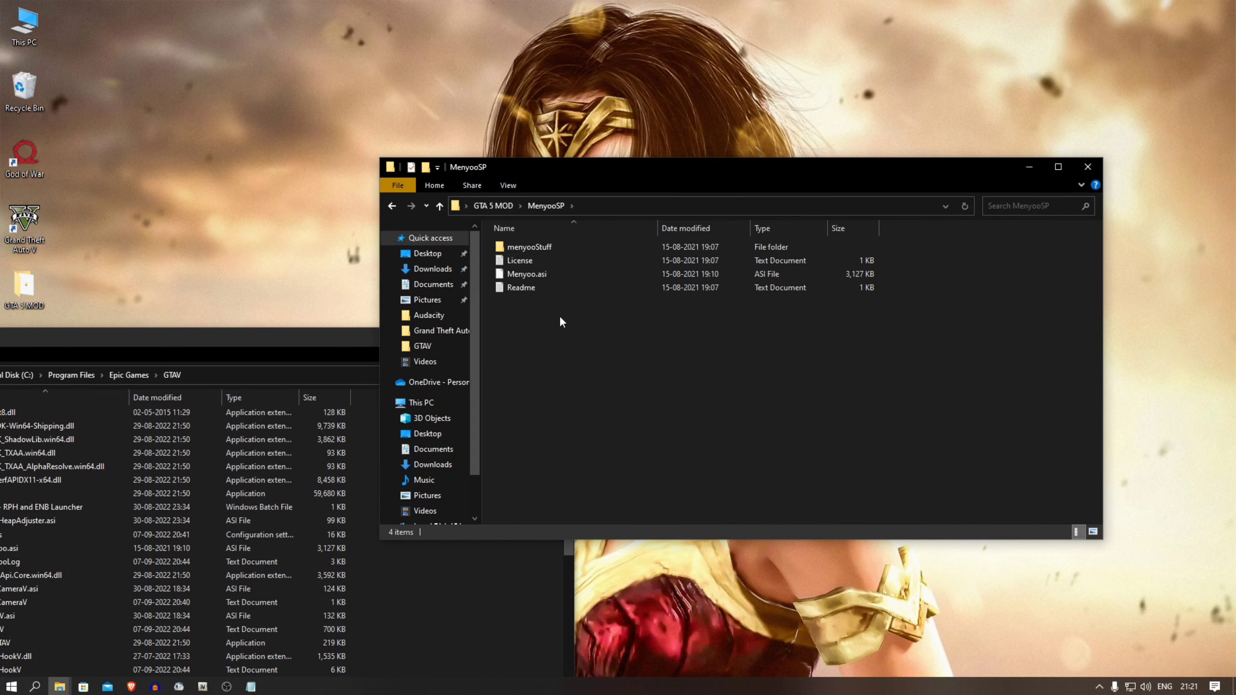
Move the menyooStuff folder and Menyoo.asi from MenyooSP into the GTAV folder, replacing the existing files.
{"action": "left_click", "coordinate": [533, 275]}
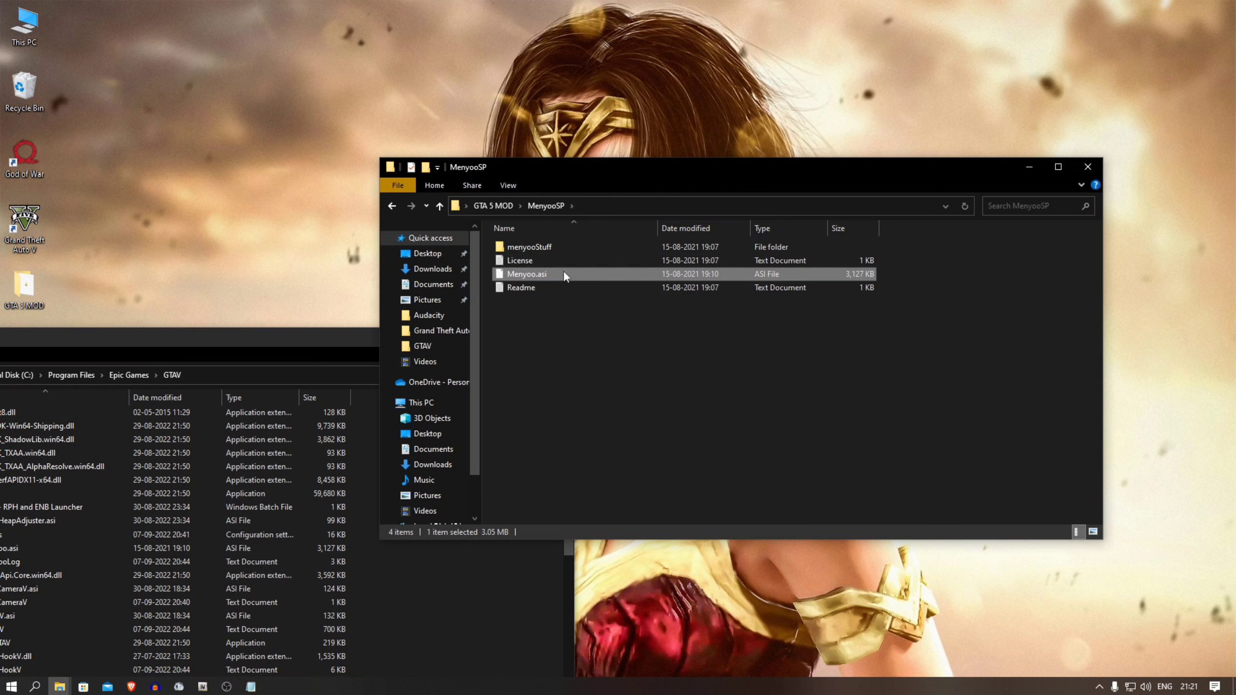
{"action": "left_click", "coordinate": [531, 245], "text": "ctrl"}
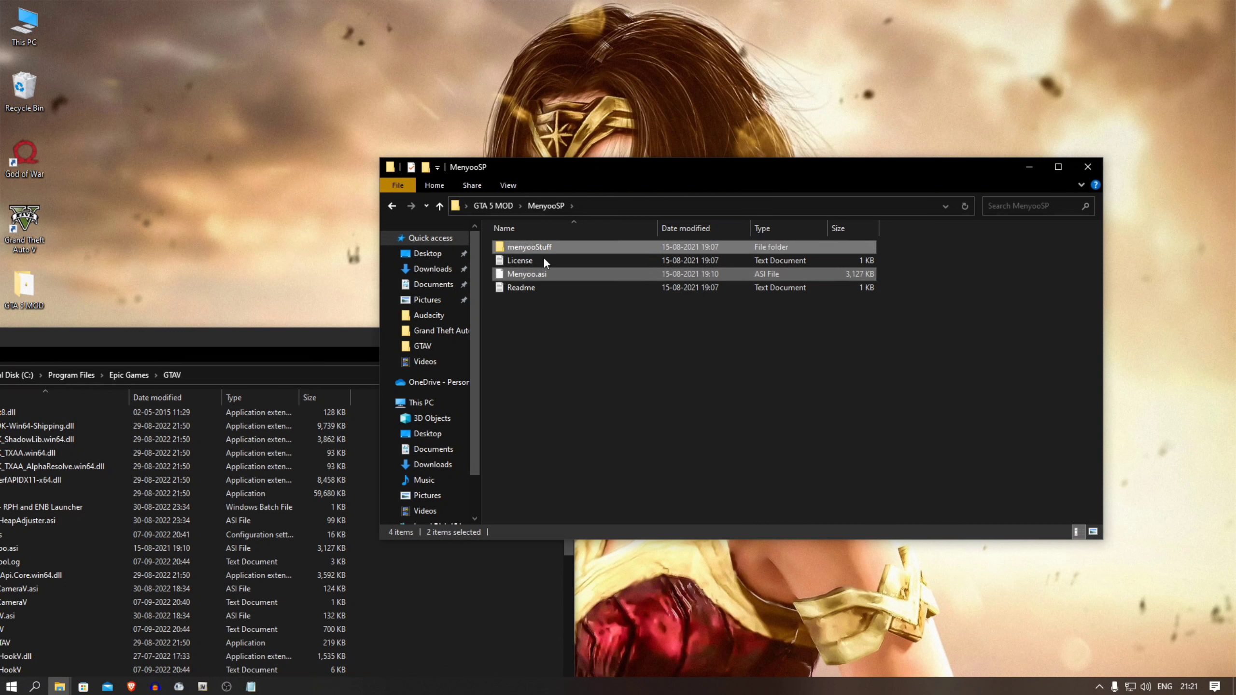
{"action": "left_click_drag", "start_coordinate": [526, 245], "coordinate": [478, 597]}
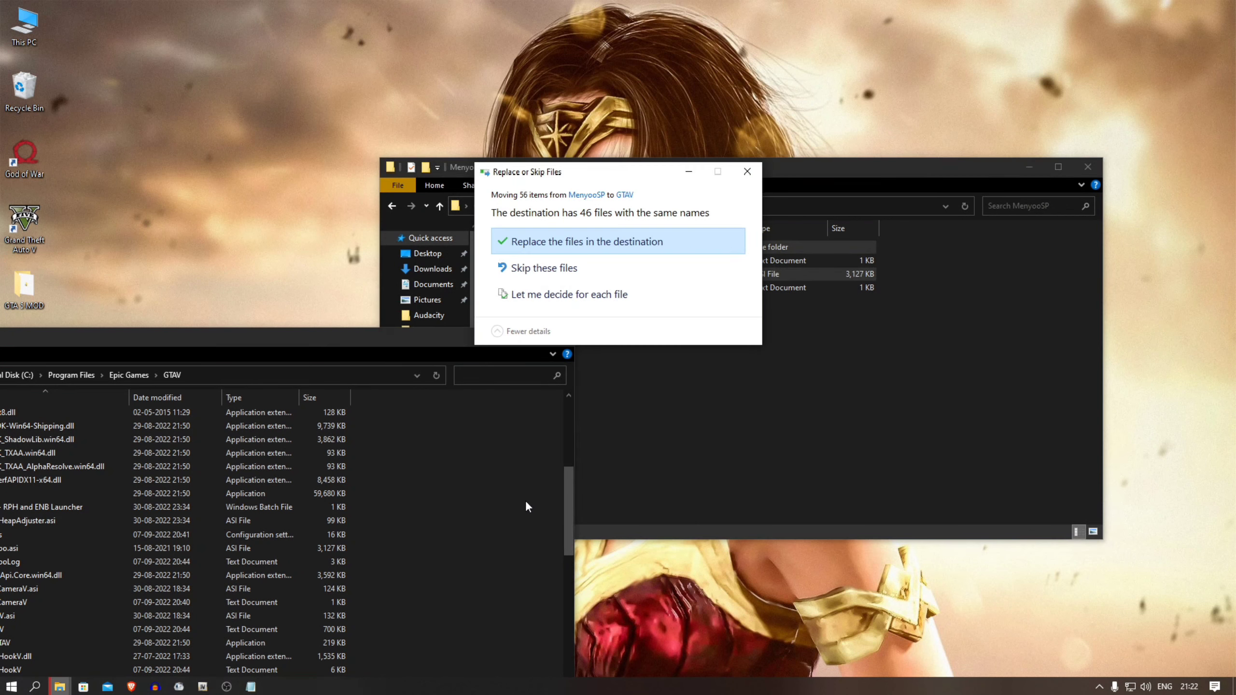
{"action": "left_click", "coordinate": [584, 245]}
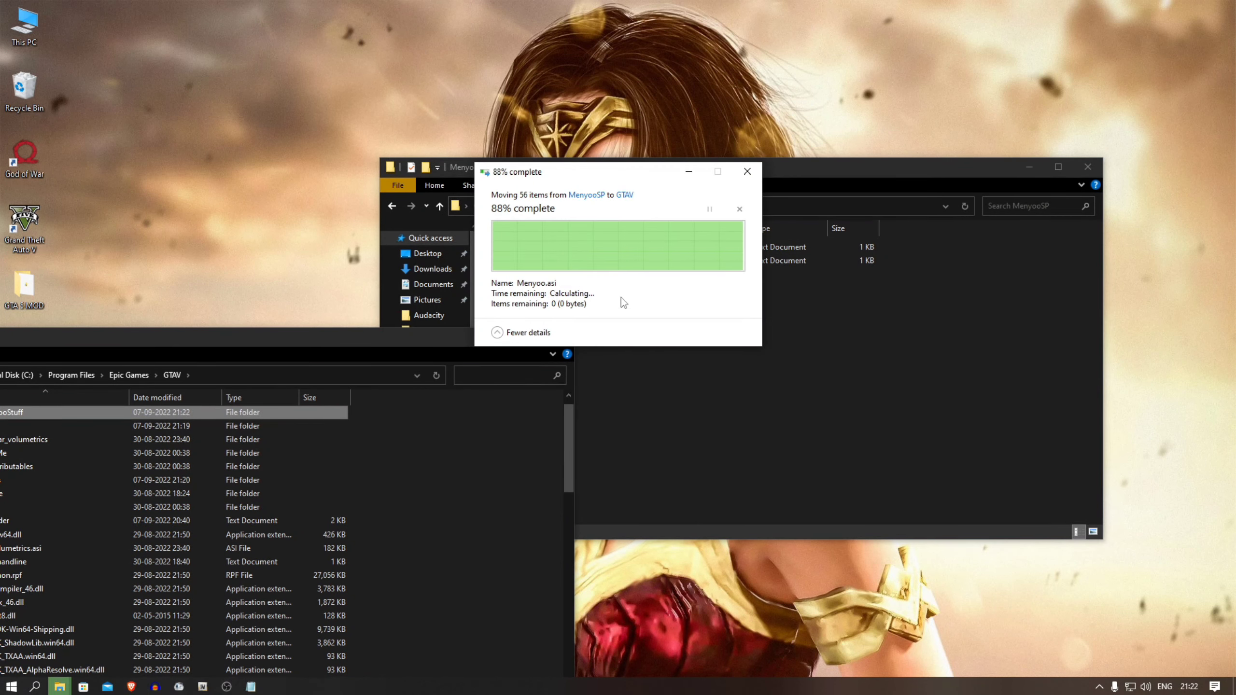
Close the MenyooSP folder window, and review the GTAV folder in a maximized window before closing it.
{"action": "left_click_drag", "start_coordinate": [420, 353], "coordinate": [487, 354]}
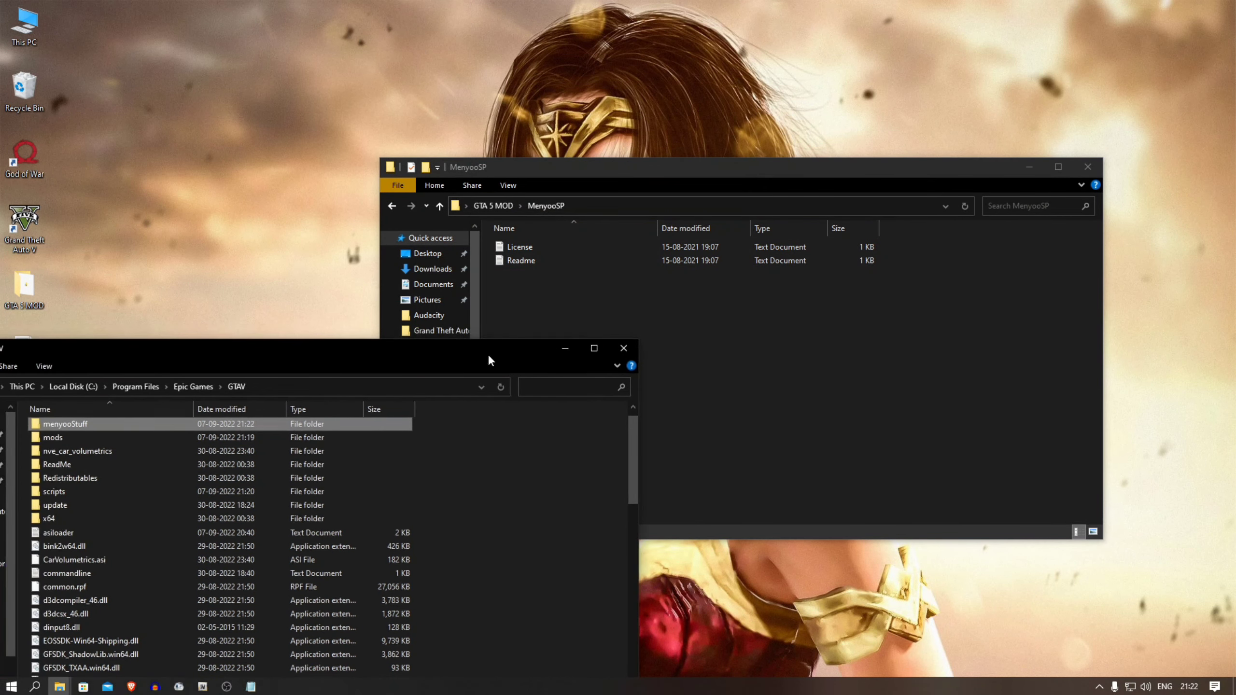
{"action": "left_click", "coordinate": [1087, 167]}
{"action": "left_click", "coordinate": [599, 350]}
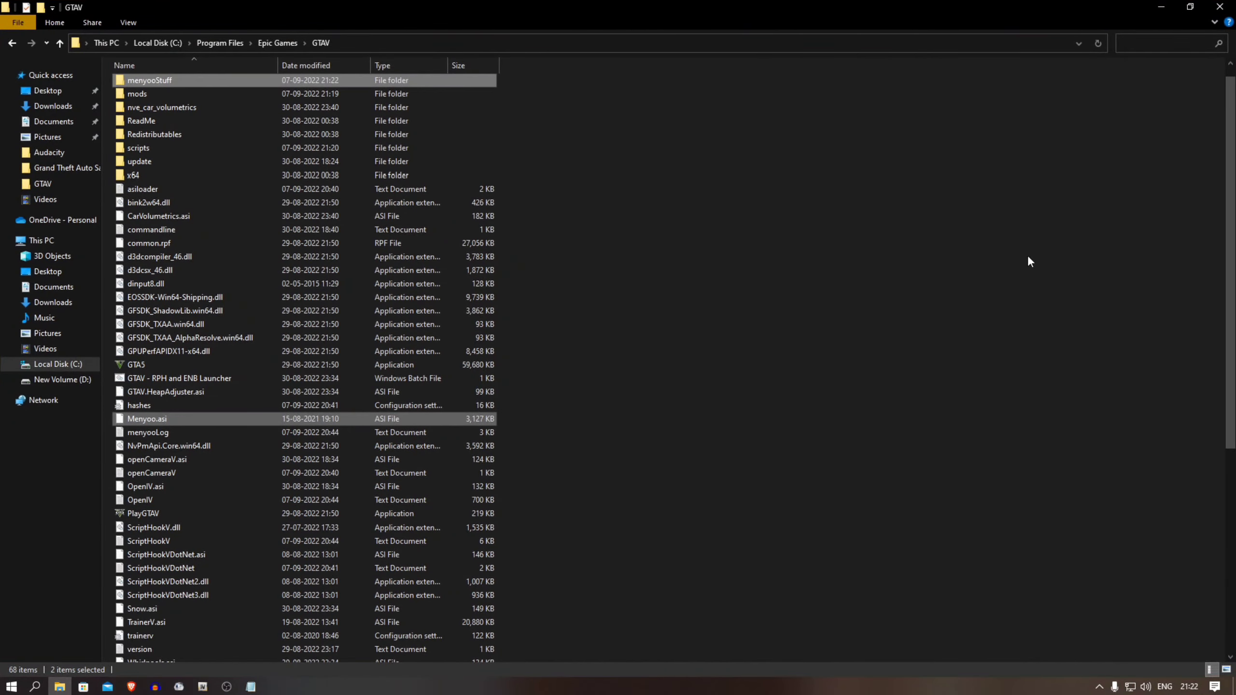
{"action": "left_click", "coordinate": [1220, 6]}
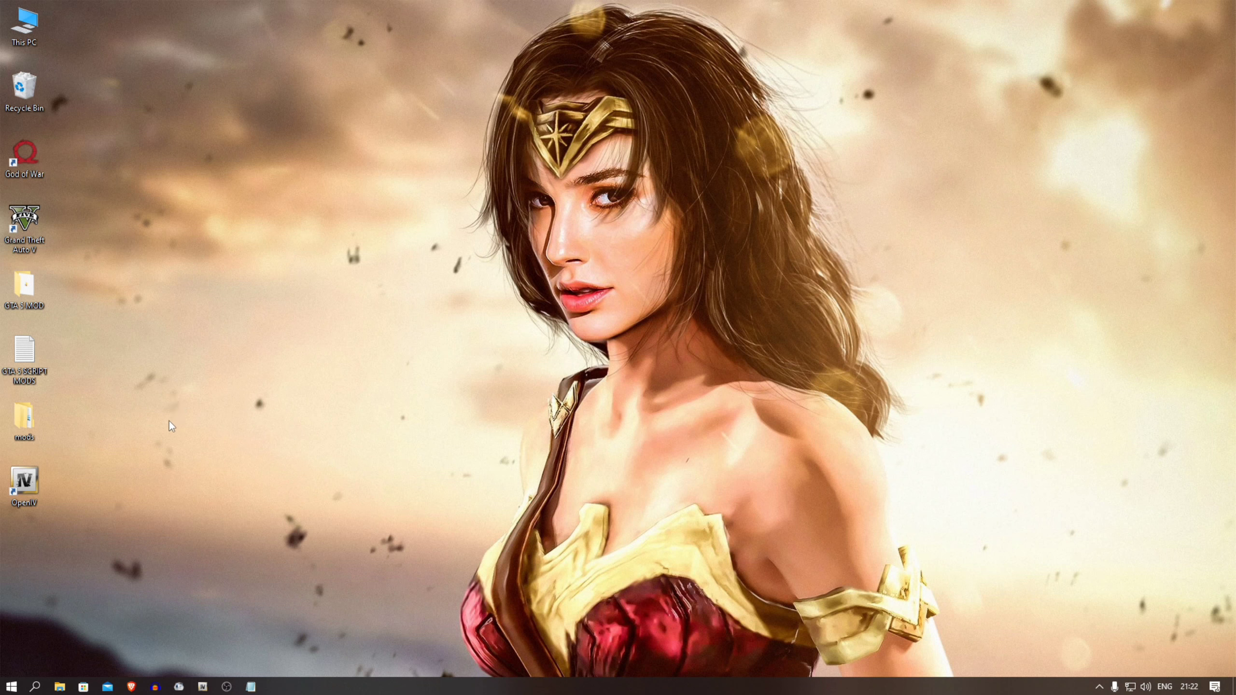
{"action": "right_click", "coordinate": [145, 491]}
{"action": "left_click", "coordinate": [235, 509]}
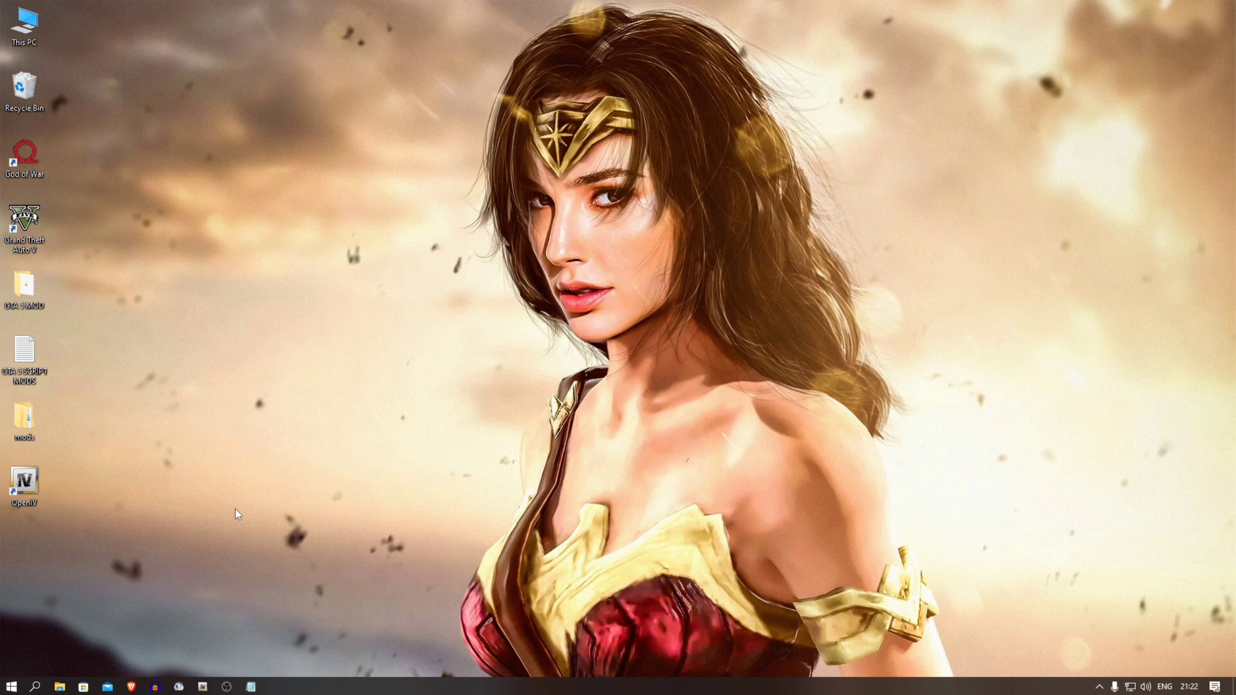